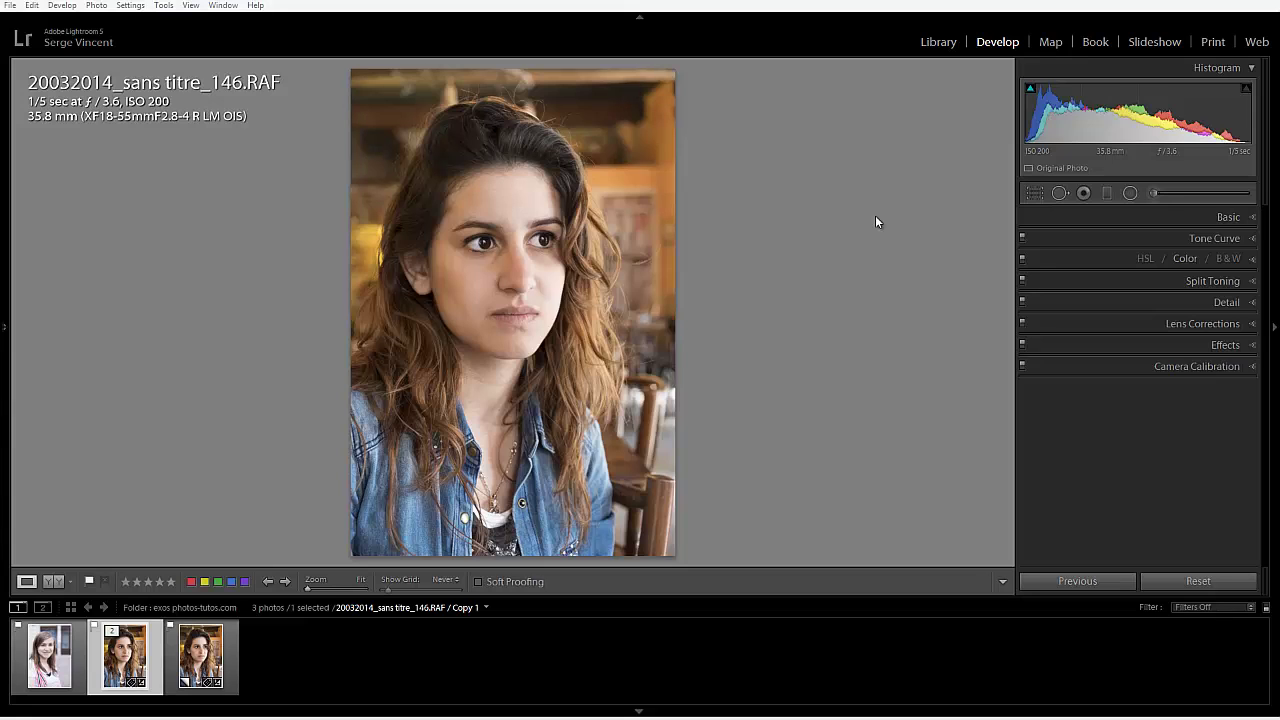
Step: Remove the existing virtual copy of 20032014_sans titre_146.RAF and create a fresh virtual copy of the original
left_click(188, 668)
right_click(188, 668)
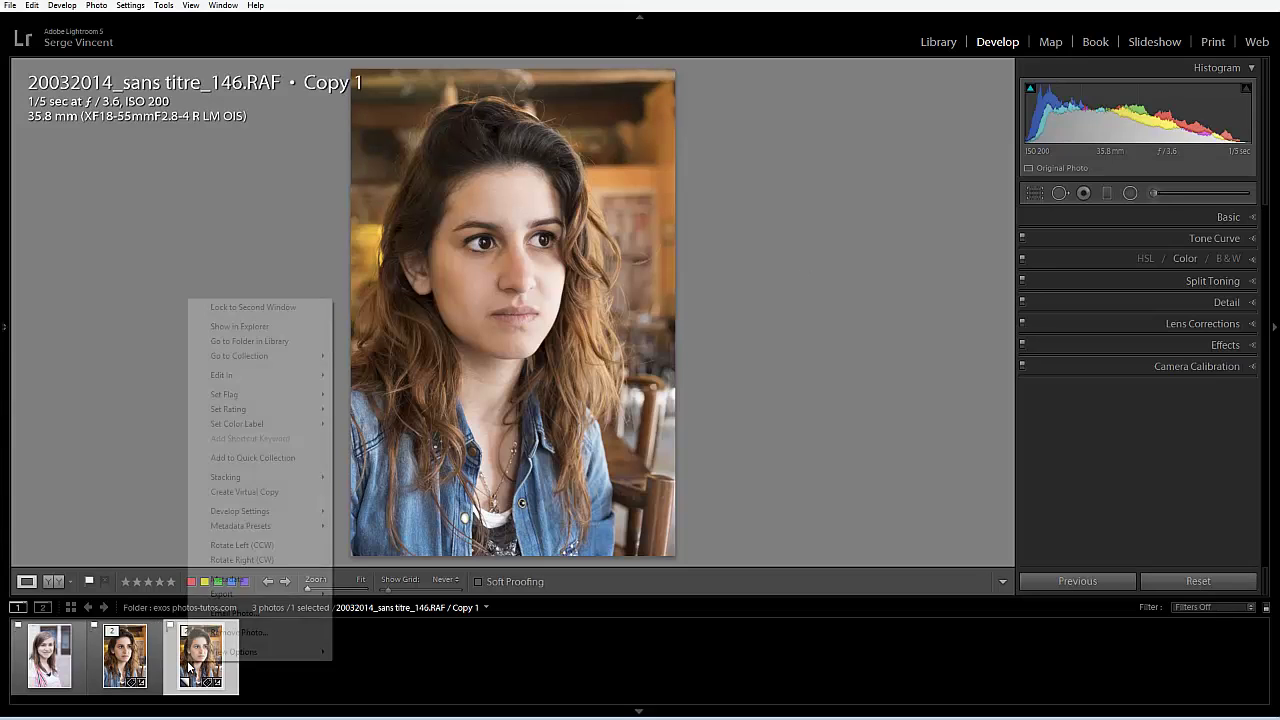
left_click(265, 632)
left_click(723, 397)
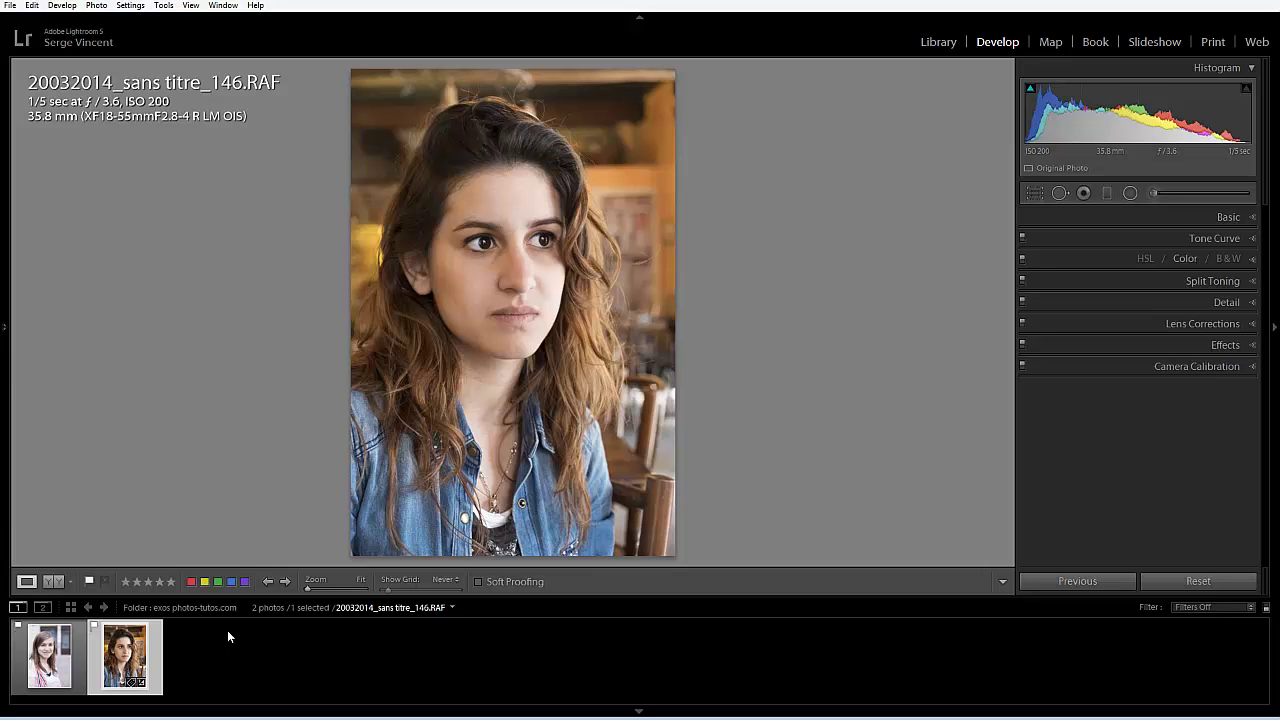
key("ctrl+apostrophe")
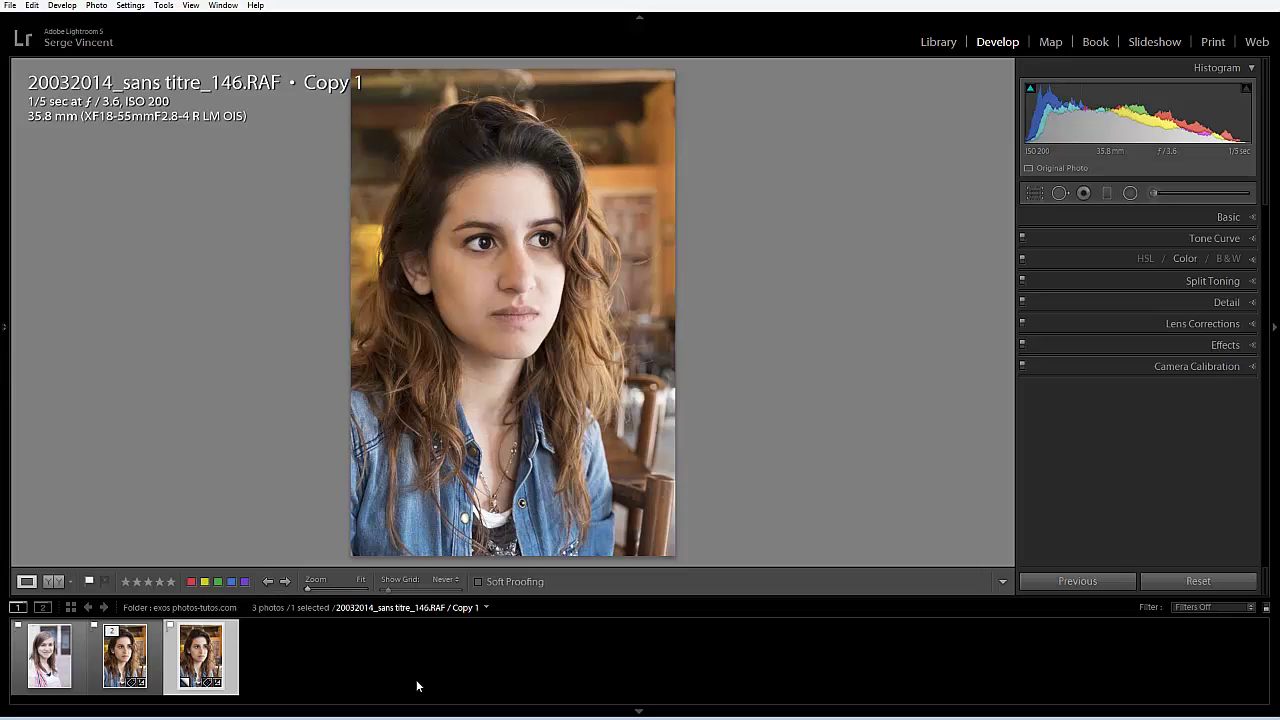
Step: Convert the original portrait to black and white using the automatic Black & White Mix
key("Left")
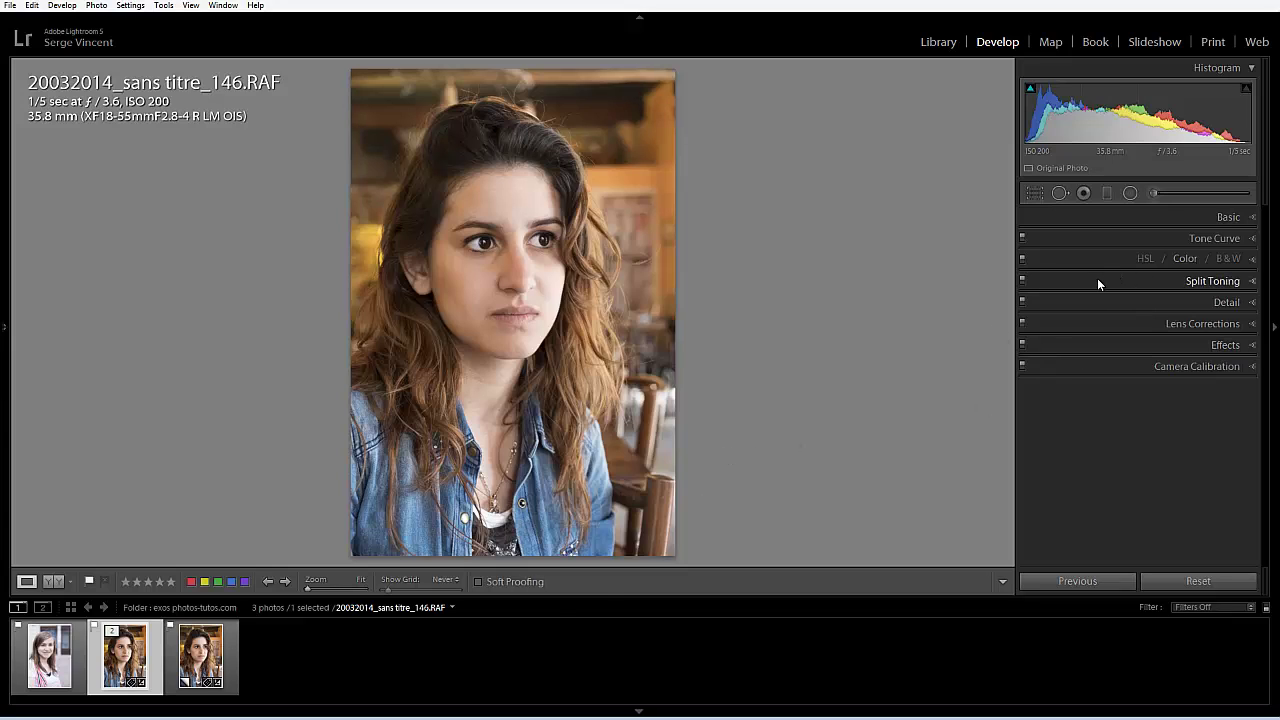
left_click(1251, 259)
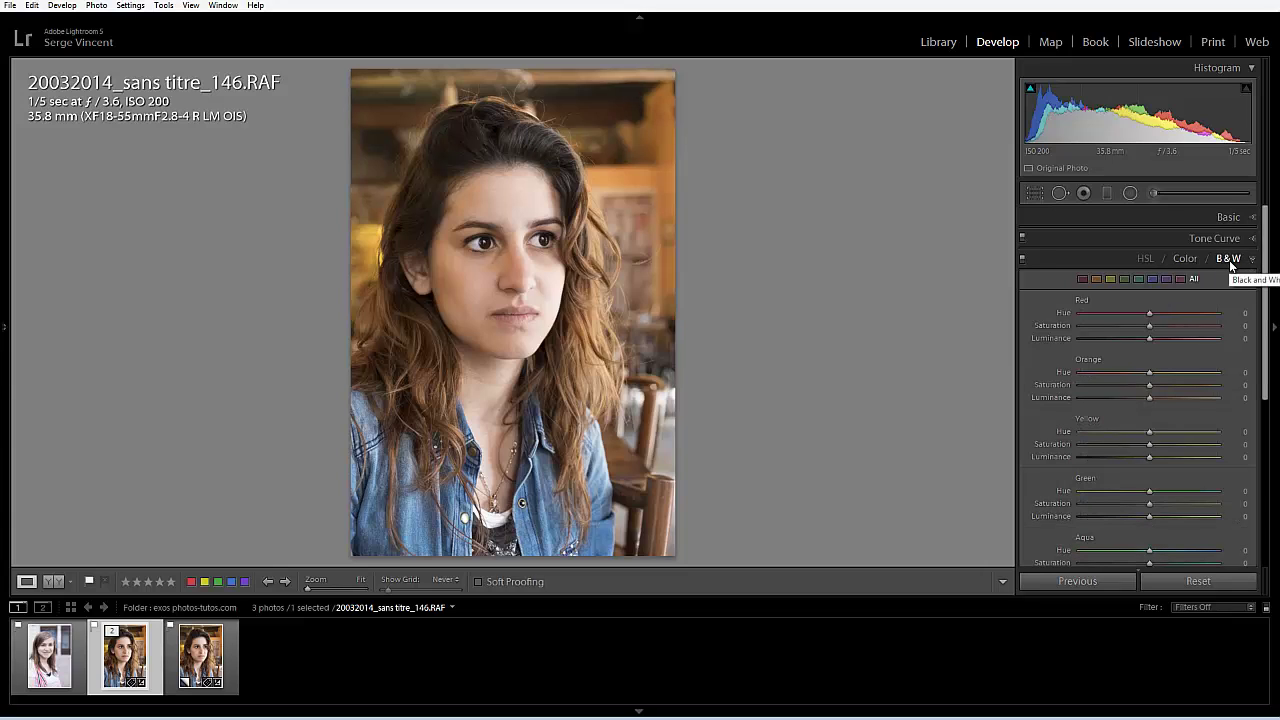
left_click(1231, 261)
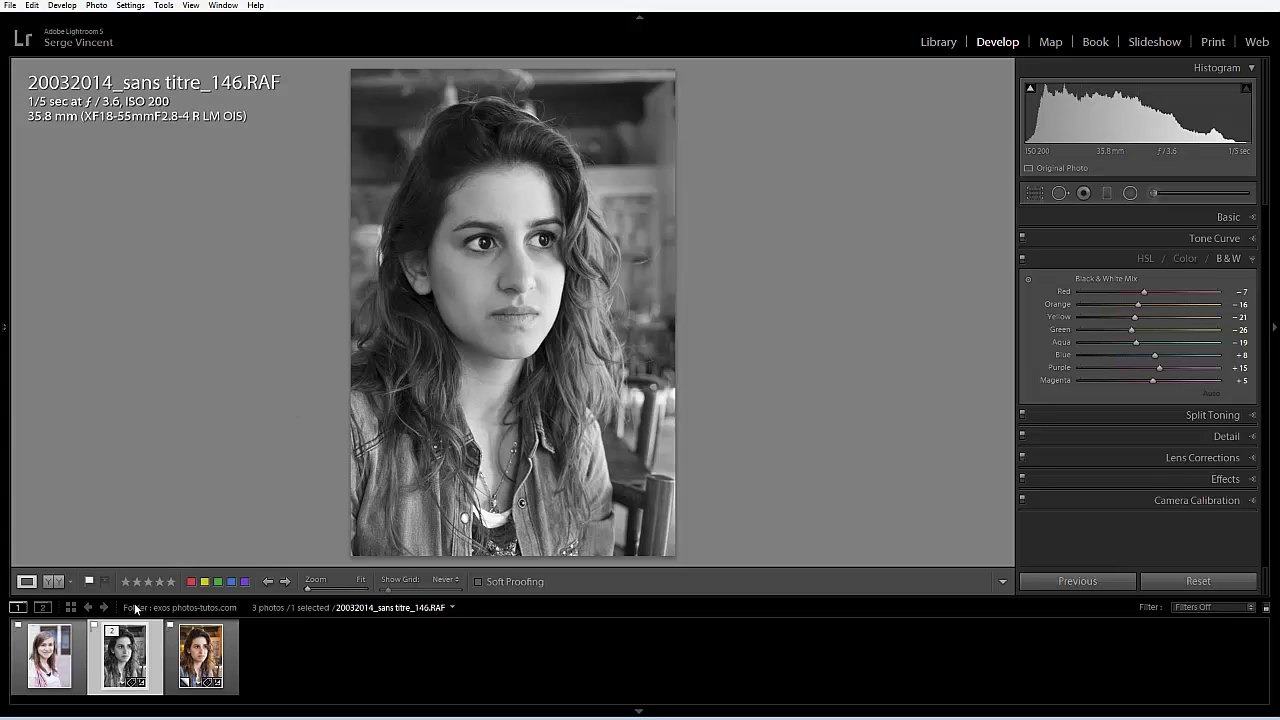
Step: Convert the virtual copy to black and white by changing its Basic treatment
left_click(210, 660)
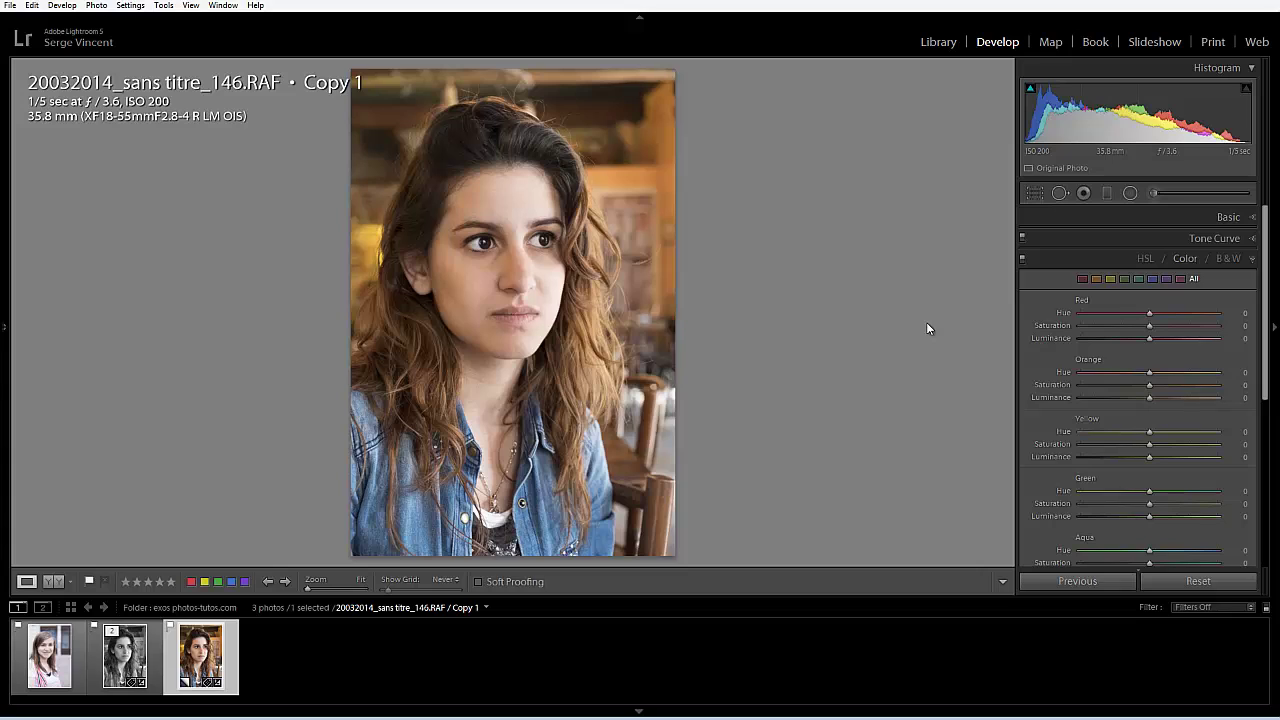
left_click(1252, 259)
left_click(1250, 217)
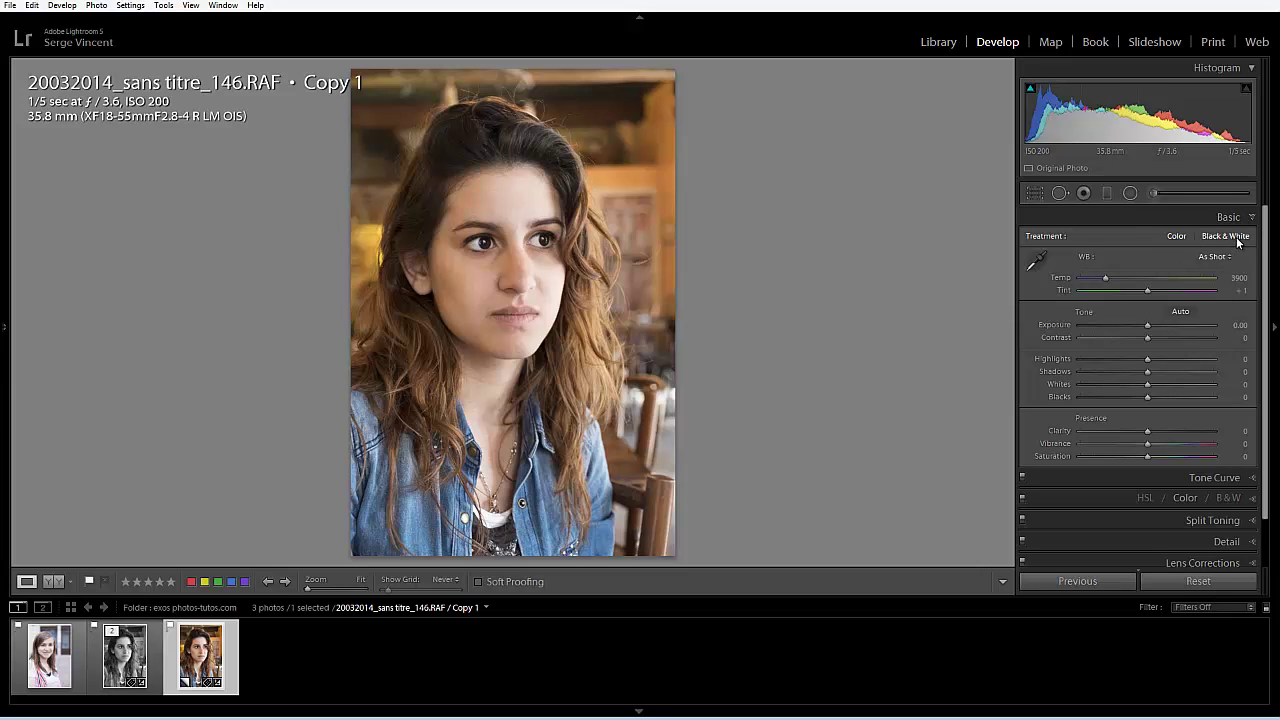
left_click(1236, 237)
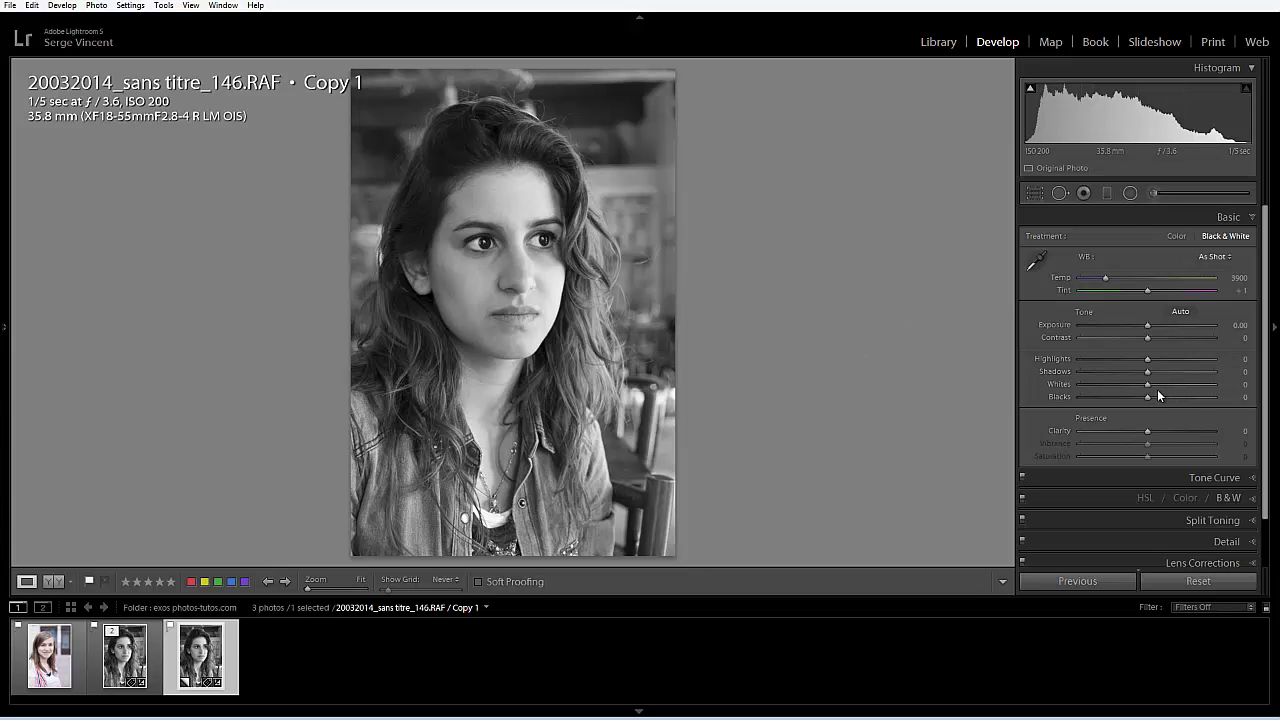
Step: Set the virtual copy's Whites to +53 using the clipping preview, and its Highlights to -13
key("alt")
left_click_drag(1149, 383, 1184, 389)
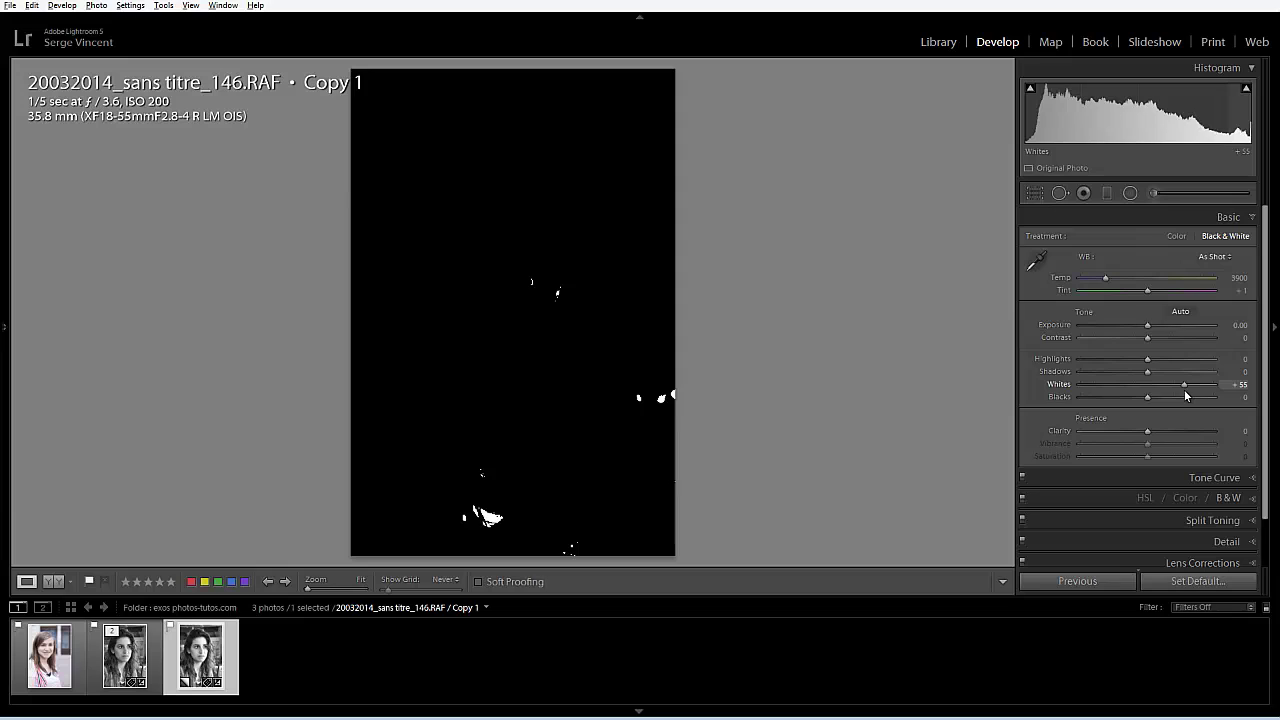
left_click_drag(1184, 389, 1182, 390)
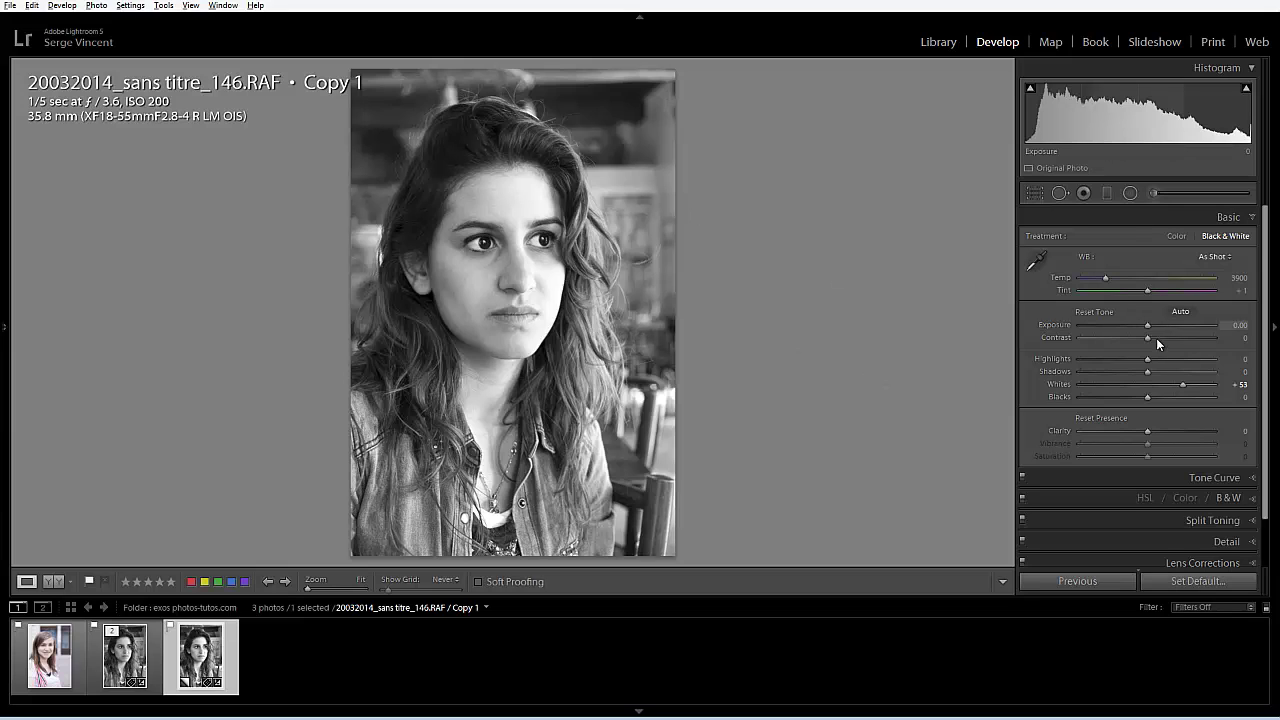
left_click_drag(1147, 359, 1138, 359)
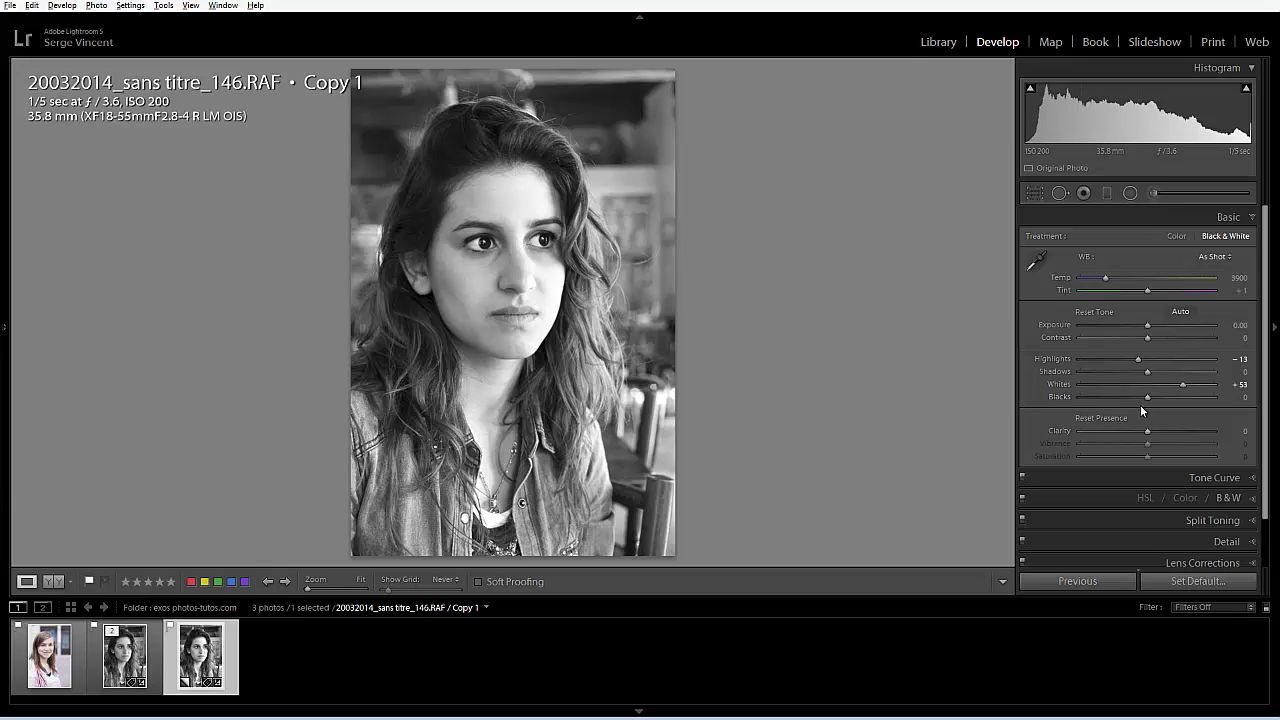
Step: Set the Blacks to -37 and the Exposure to +0.62 on the virtual copy
key("alt")
key("alt")
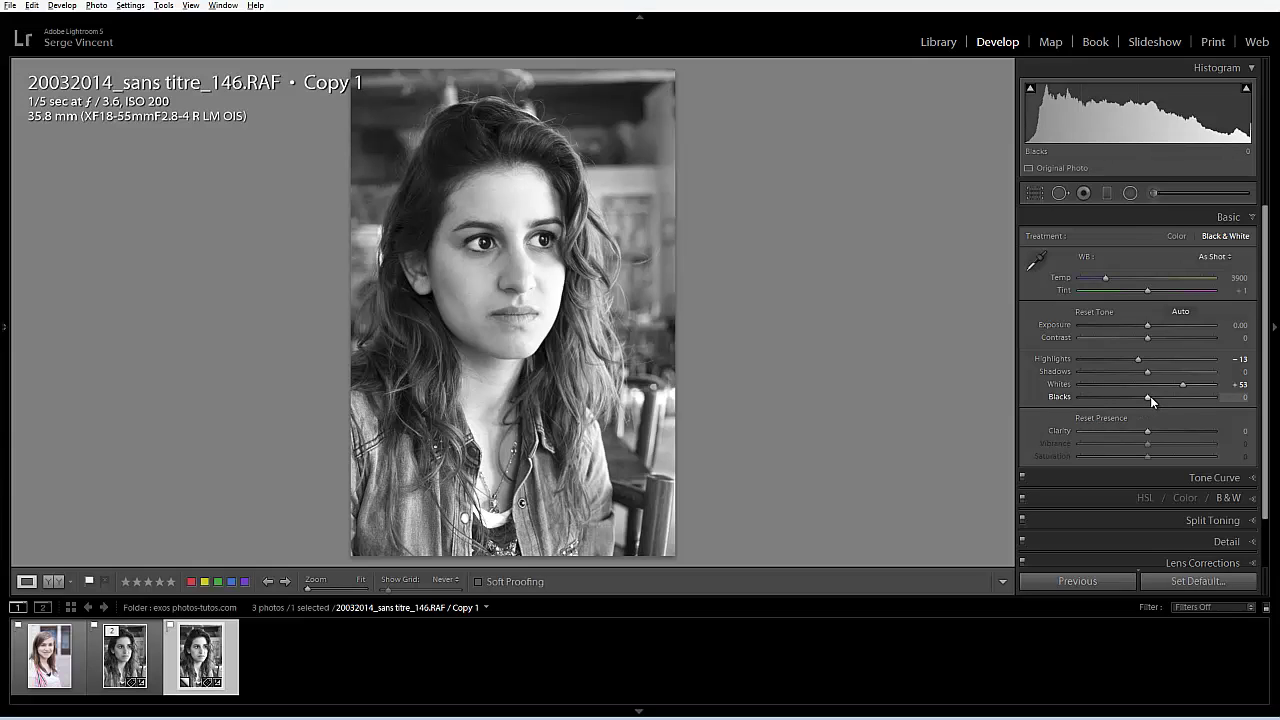
left_click_drag(1147, 396, 1122, 403)
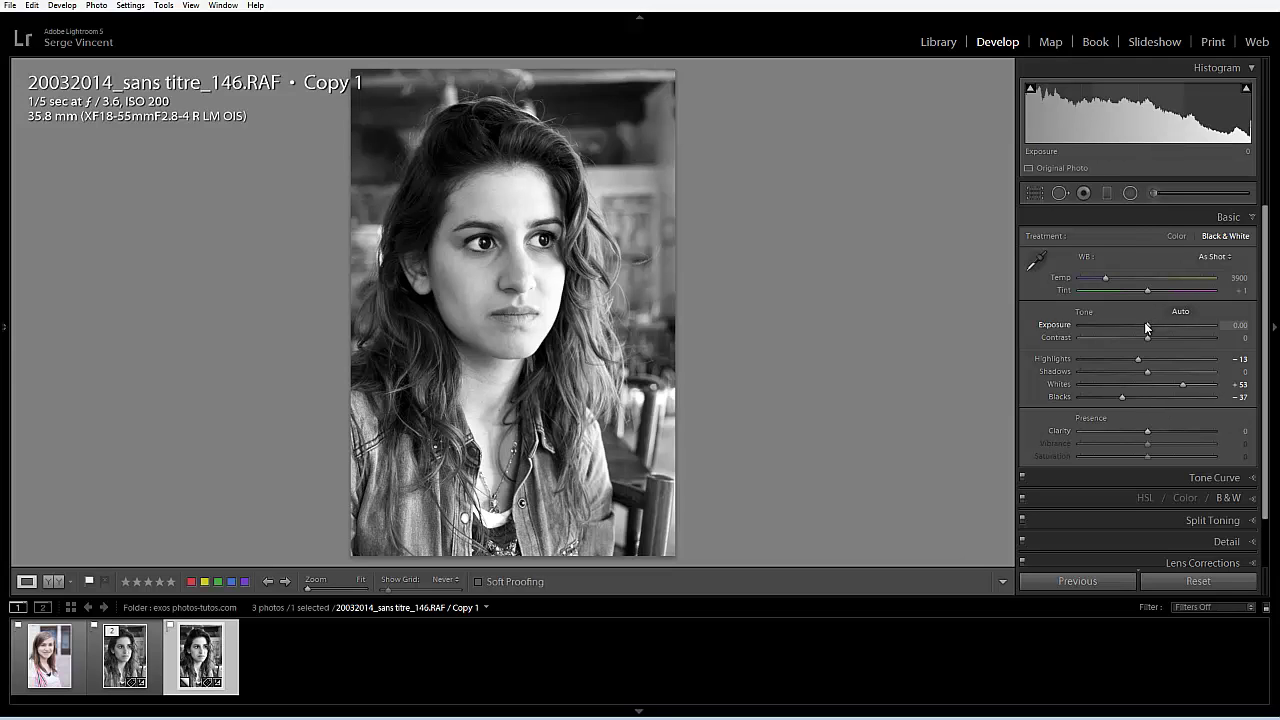
left_click_drag(1146, 325, 1155, 328)
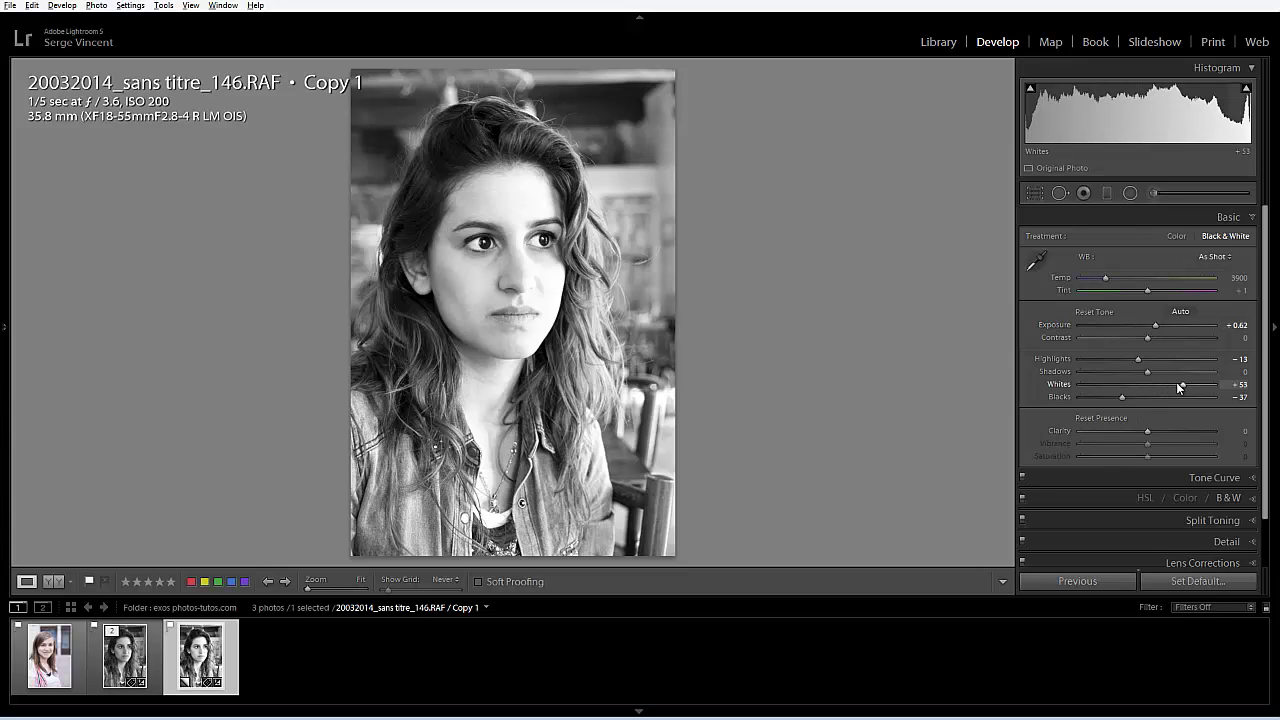
Step: Refine the tones to Whites +47, Shadows -20 and Blacks -47, and set Clarity to +37
key("alt")
left_click_drag(1181, 382, 1179, 384)
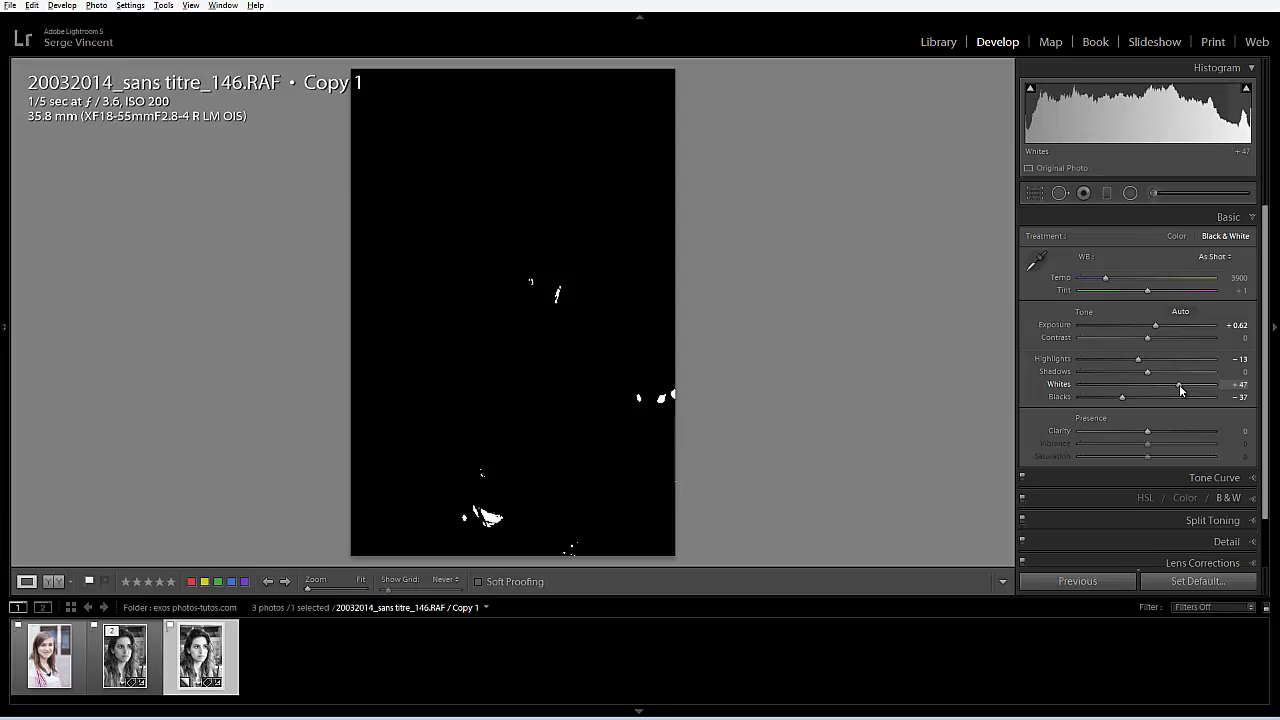
left_click_drag(1179, 388, 1133, 372)
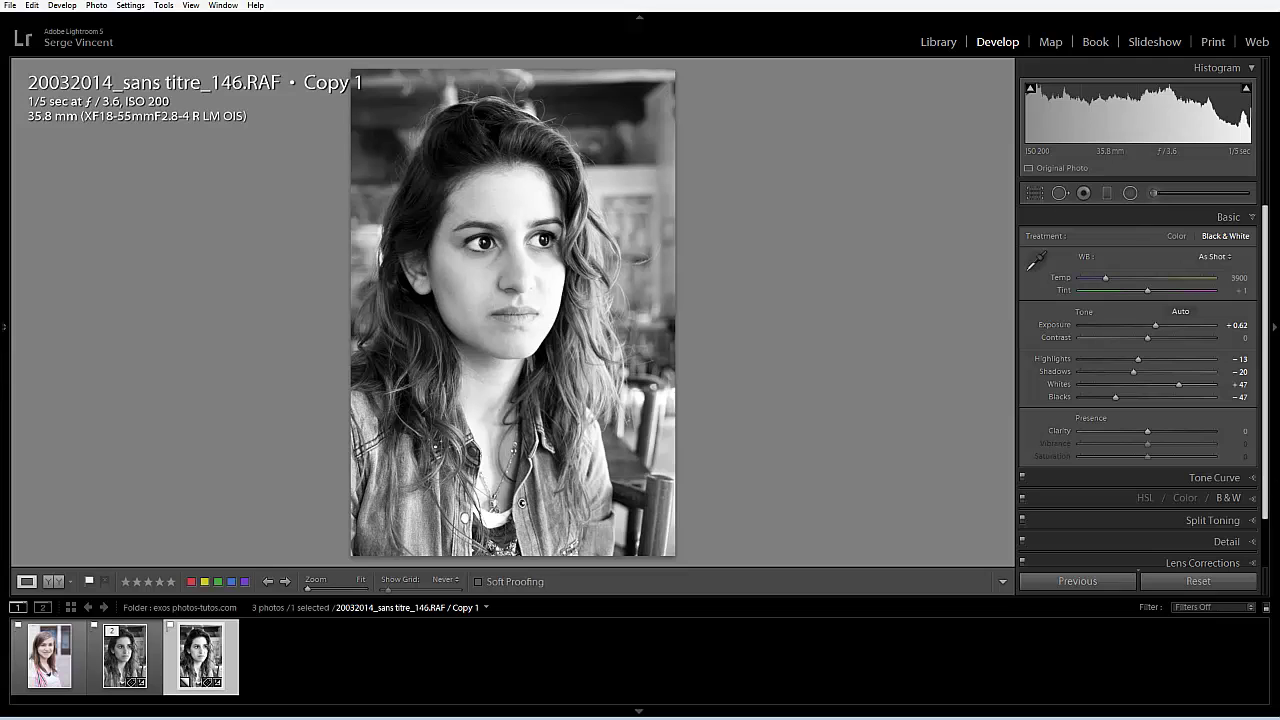
left_click_drag(1148, 429, 1174, 448)
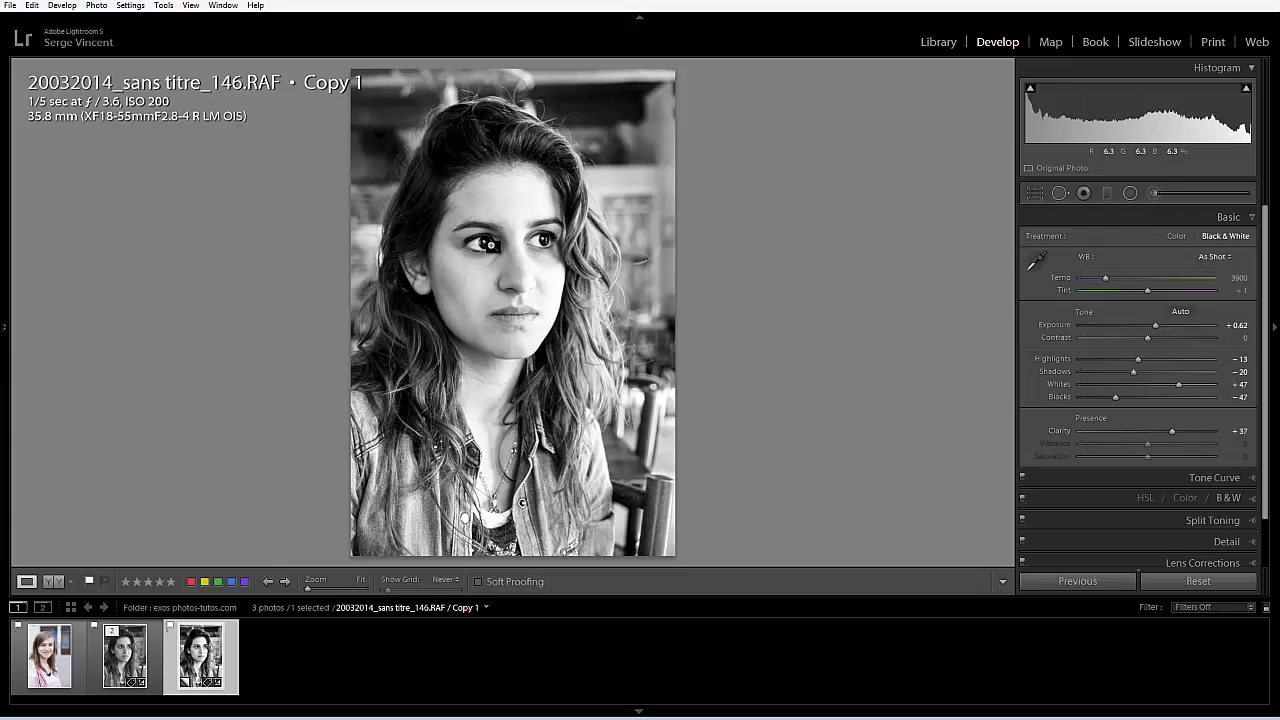
Step: Brighten the irises of both eyes with a reset Adjustment Brush at Exposure 0.55, Shadows 21 and size 4.0
left_click(1152, 192)
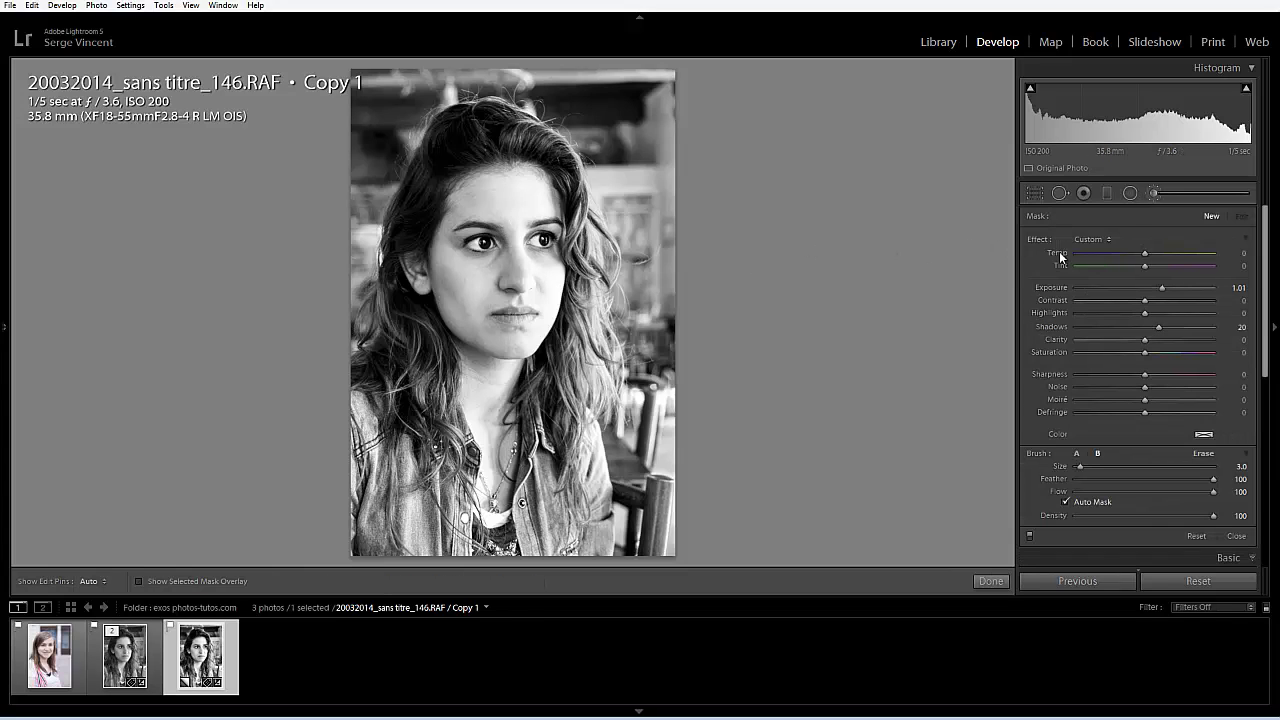
double_click(1045, 240)
left_click_drag(1144, 291, 1153, 330)
key("z")
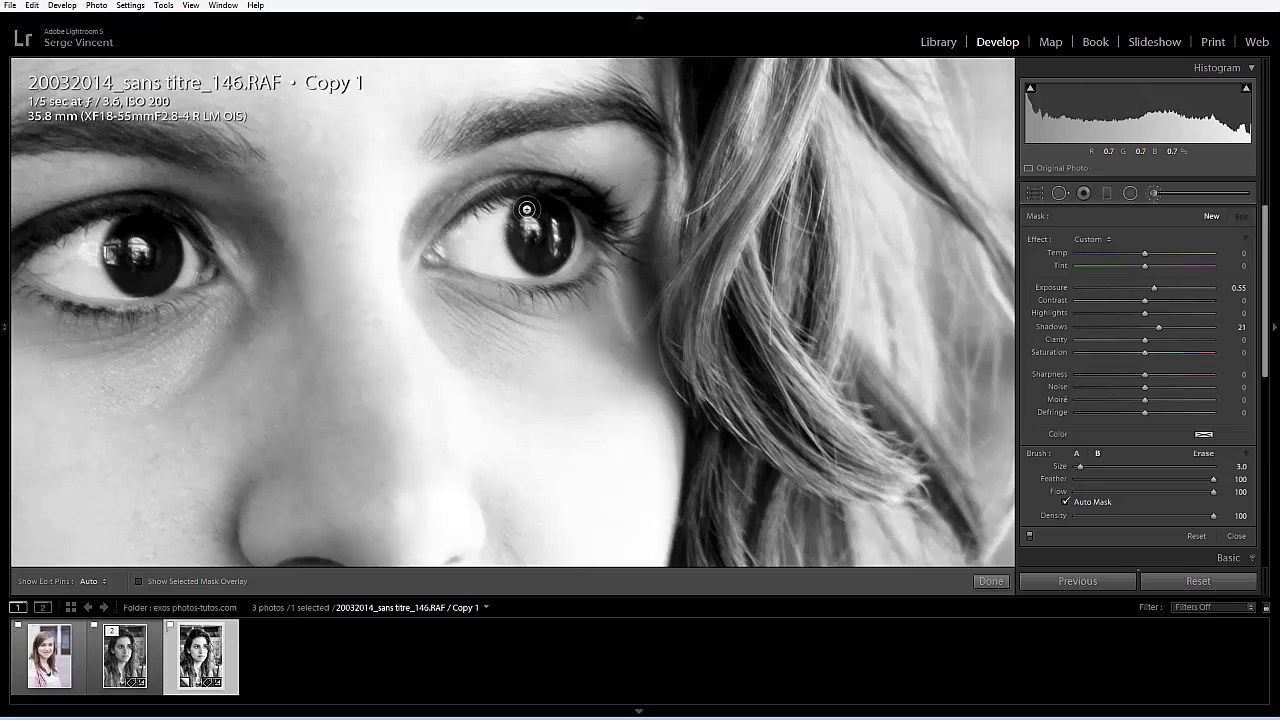
key("h")
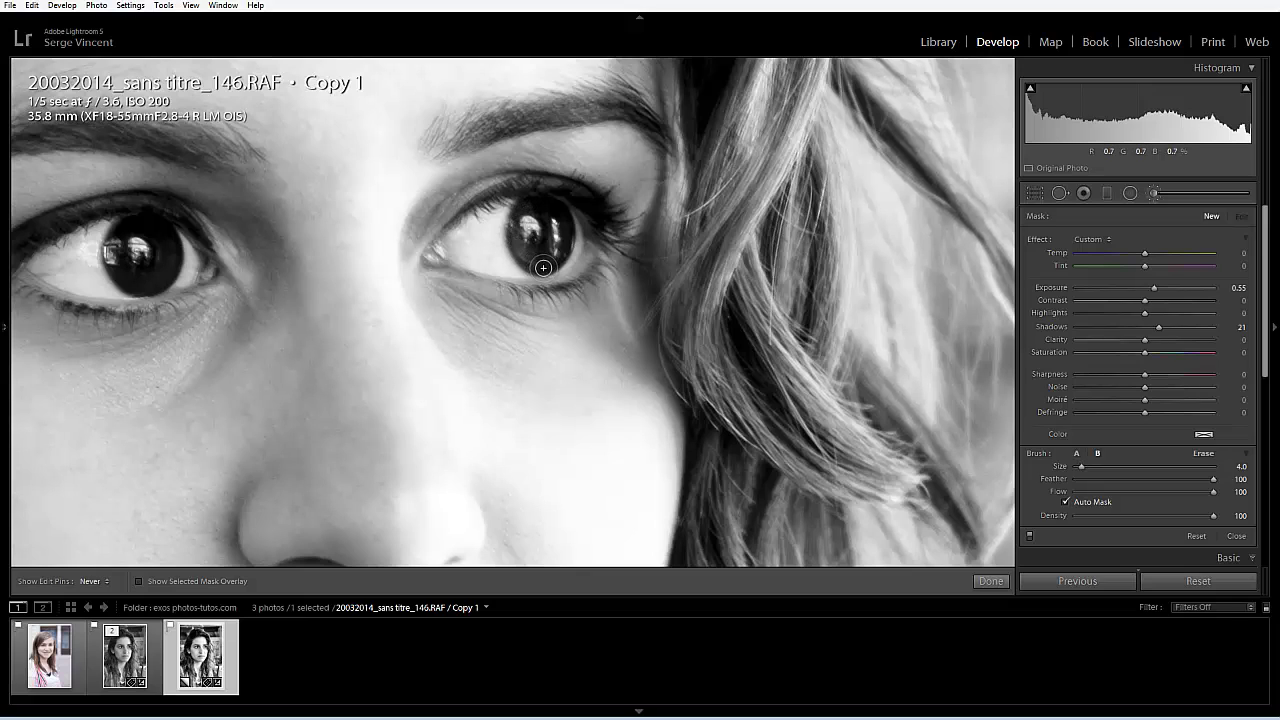
mouse_move(543, 268)
left_mouse_down()
mouse_move(572, 226)
mouse_move(529, 204)
left_mouse_up()
key("h")
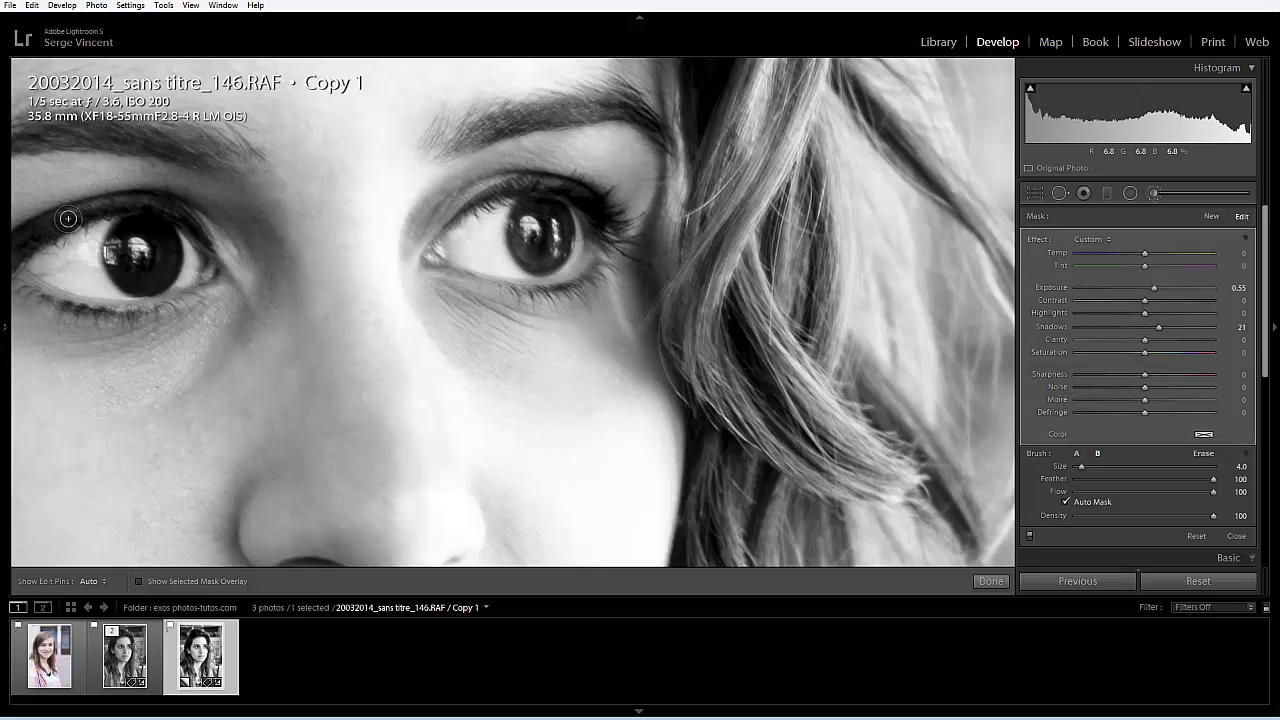
key("h")
mouse_move(122, 230)
left_mouse_down()
mouse_move(112, 261)
mouse_move(141, 282)
mouse_move(173, 262)
mouse_move(154, 221)
left_mouse_up()
key("h")
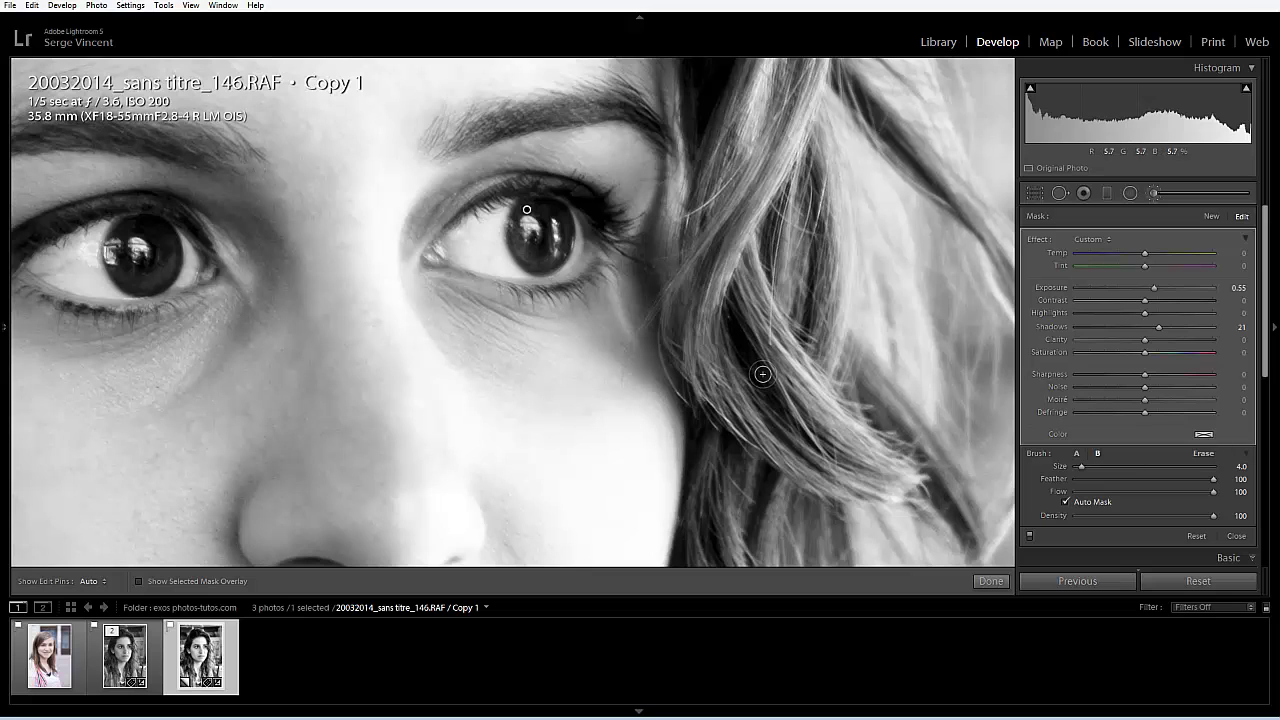
left_click_drag(762, 374, 765, 372)
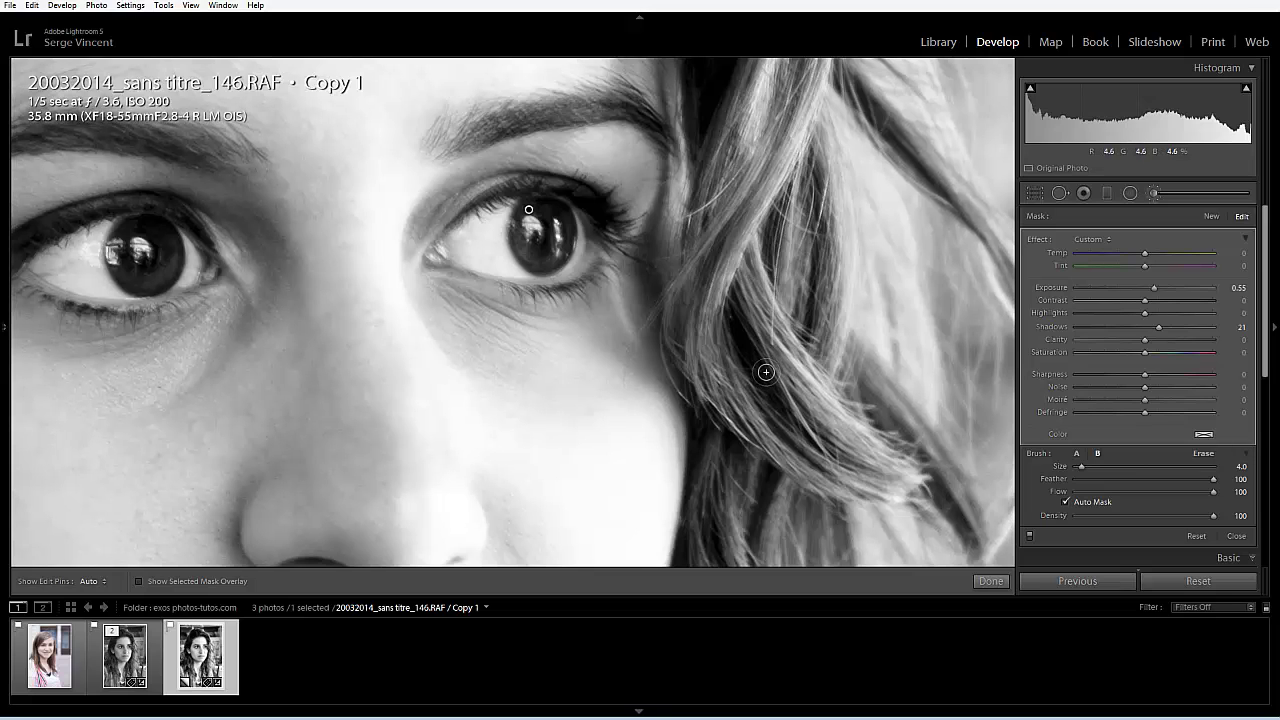
Step: Strengthen the eye adjustment by raising its Exposure and setting its Shadows to 38, and finish the brush edit
key("z")
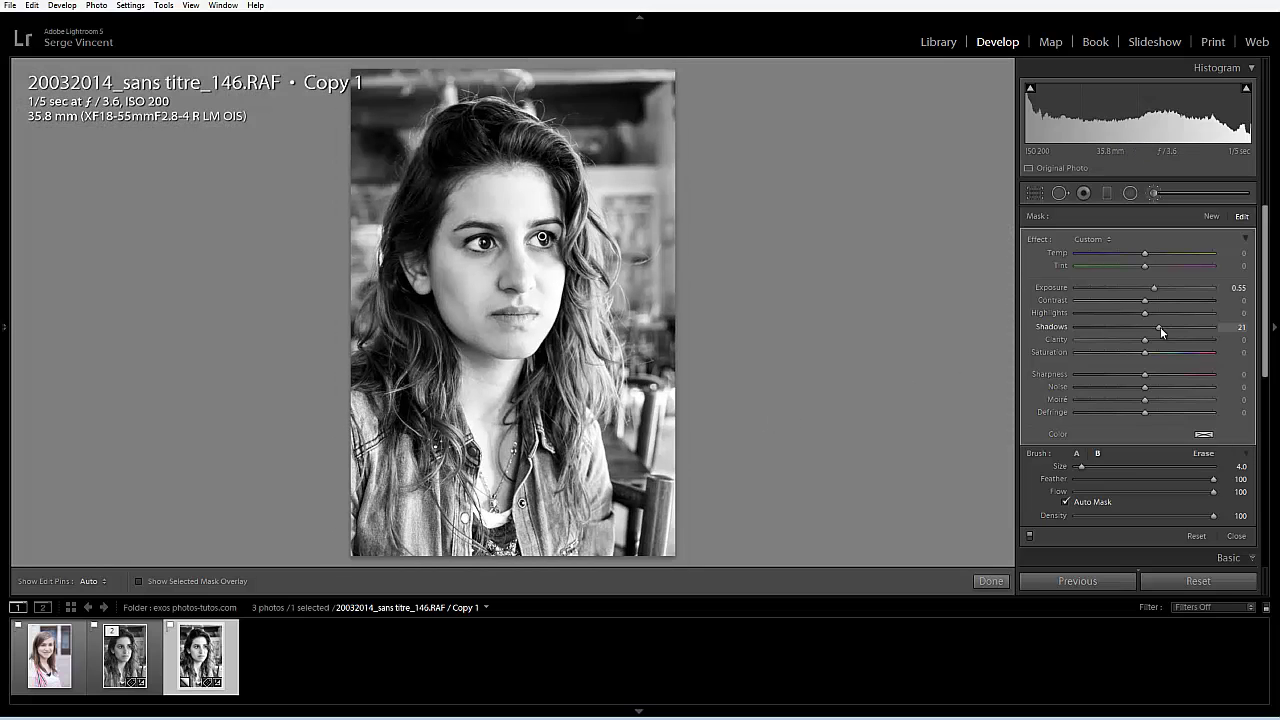
left_click_drag(1161, 288, 1161, 328)
left_click_drag(1169, 330, 1167, 330)
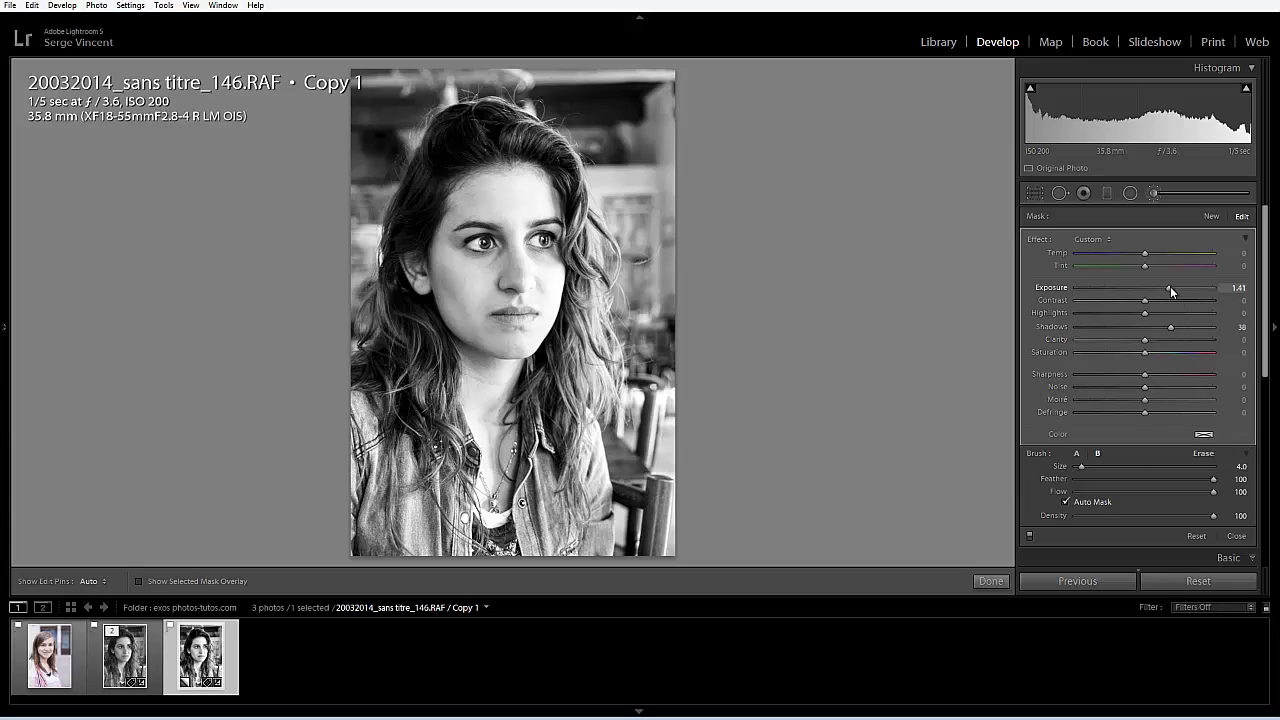
left_click_drag(1170, 286, 1167, 286)
left_click(991, 581)
left_click(991, 581)
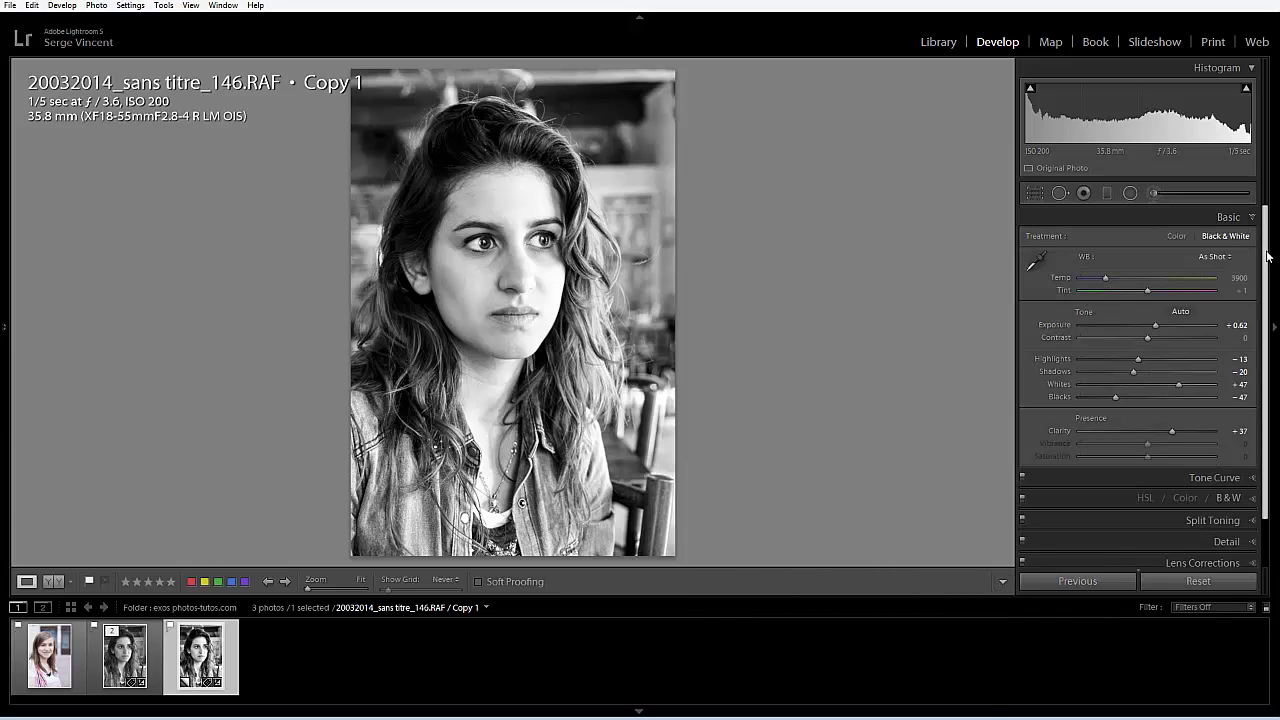
Step: Centre the detail preview on the eye and raise the sharpening Amount to slightly above 93
scroll(1266, 257, "down", 2)
left_click(1226, 489)
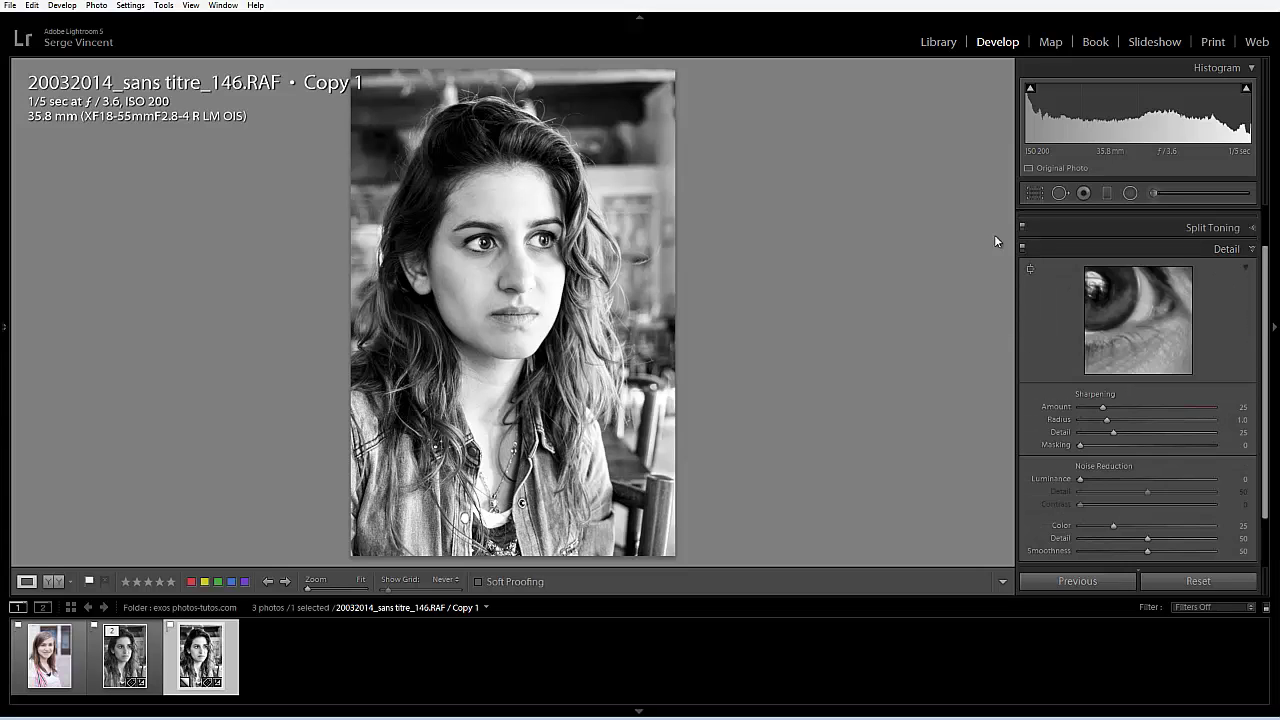
left_click_drag(1138, 340, 1186, 348)
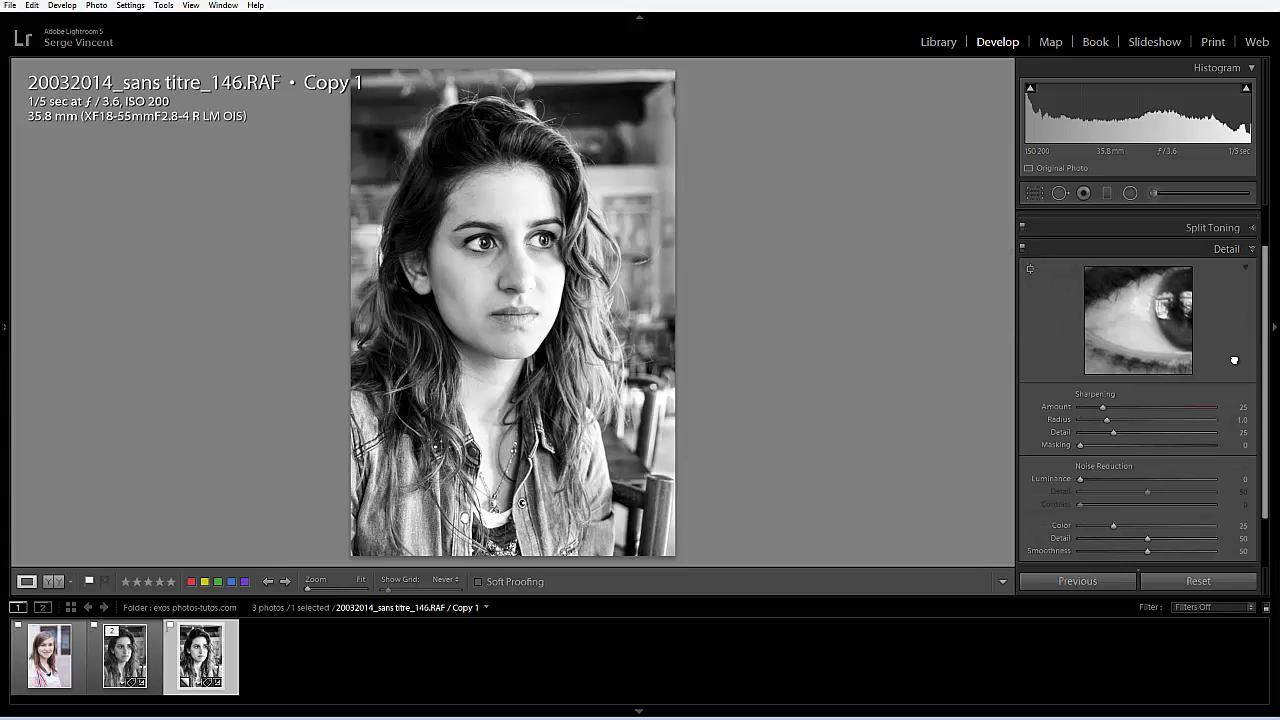
left_click(1029, 268)
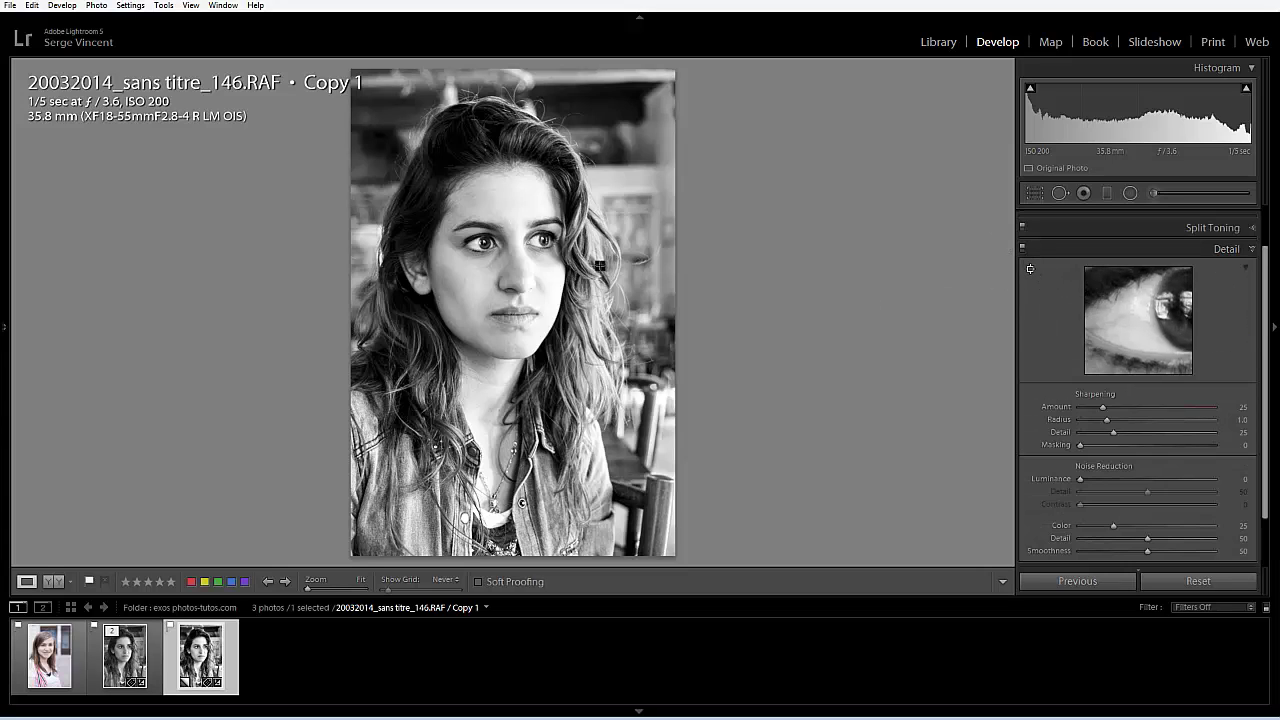
left_click(486, 250)
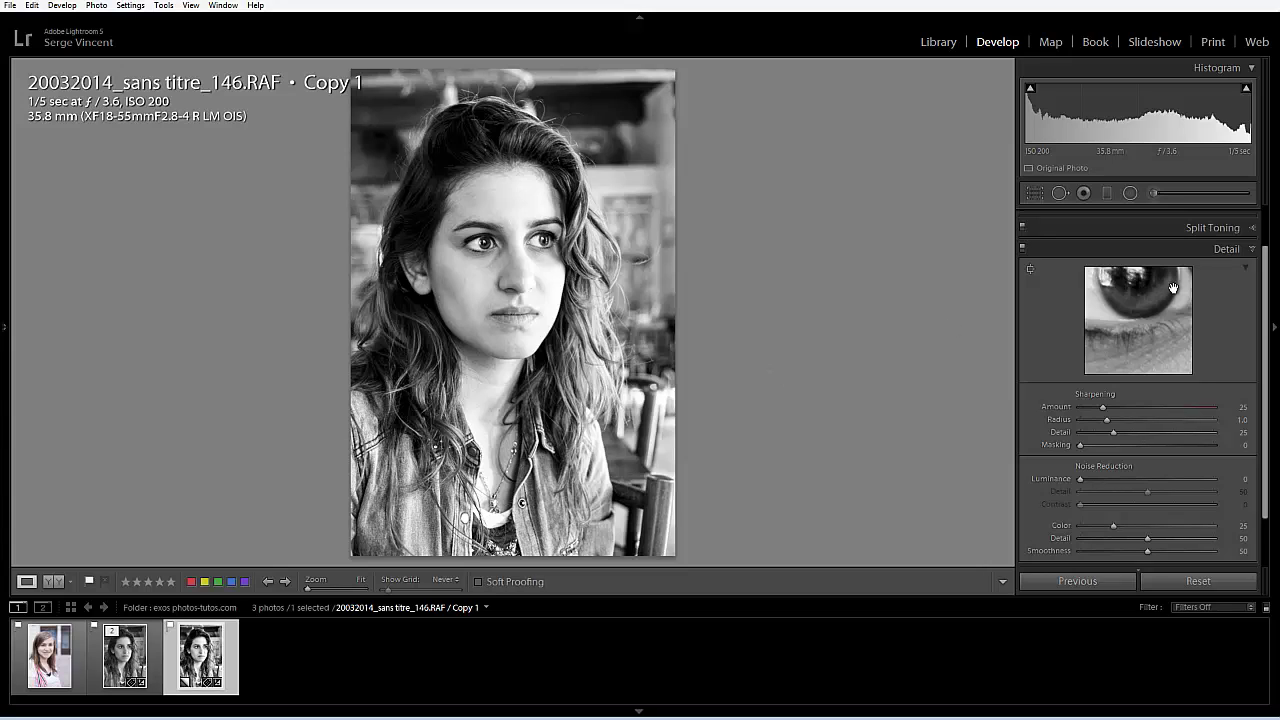
left_click(1150, 342)
mouse_move(1150, 342)
left_mouse_down()
mouse_move(1102, 348)
mouse_move(1139, 348)
mouse_move(1150, 318)
mouse_move(1148, 335)
left_mouse_up()
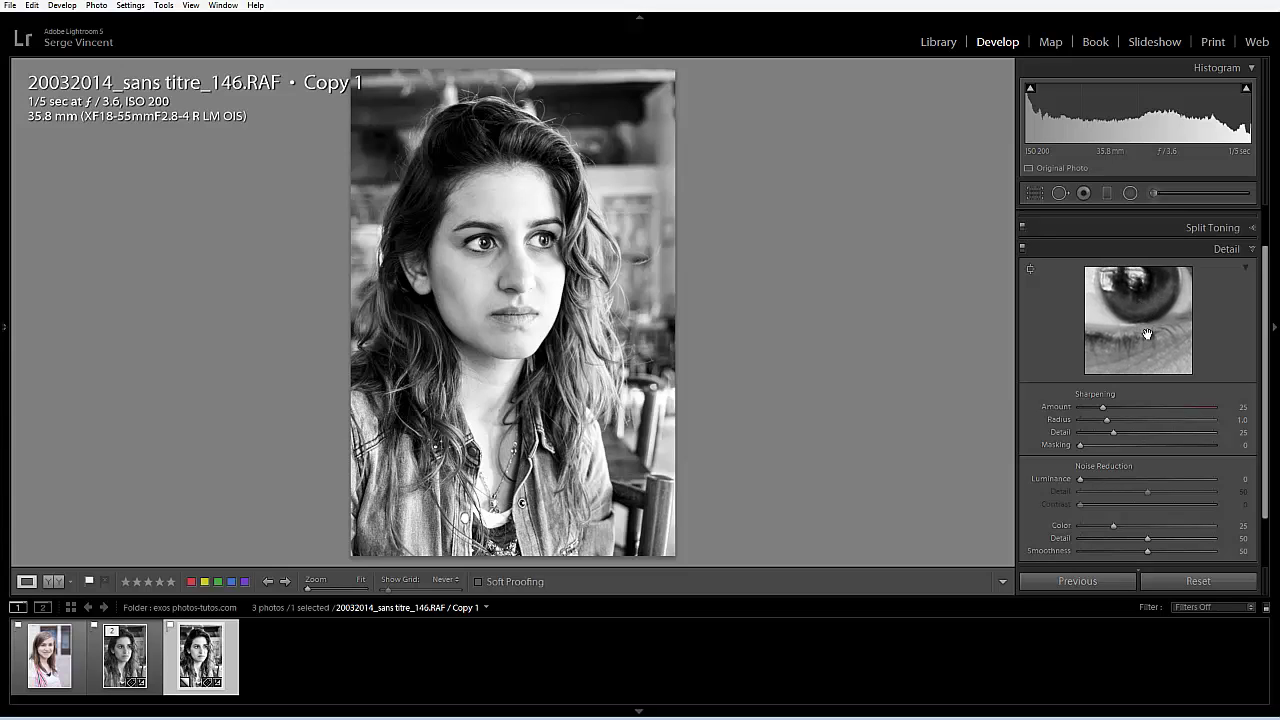
left_click_drag(1103, 406, 1163, 410)
left_click_drag(1132, 342, 1127, 328)
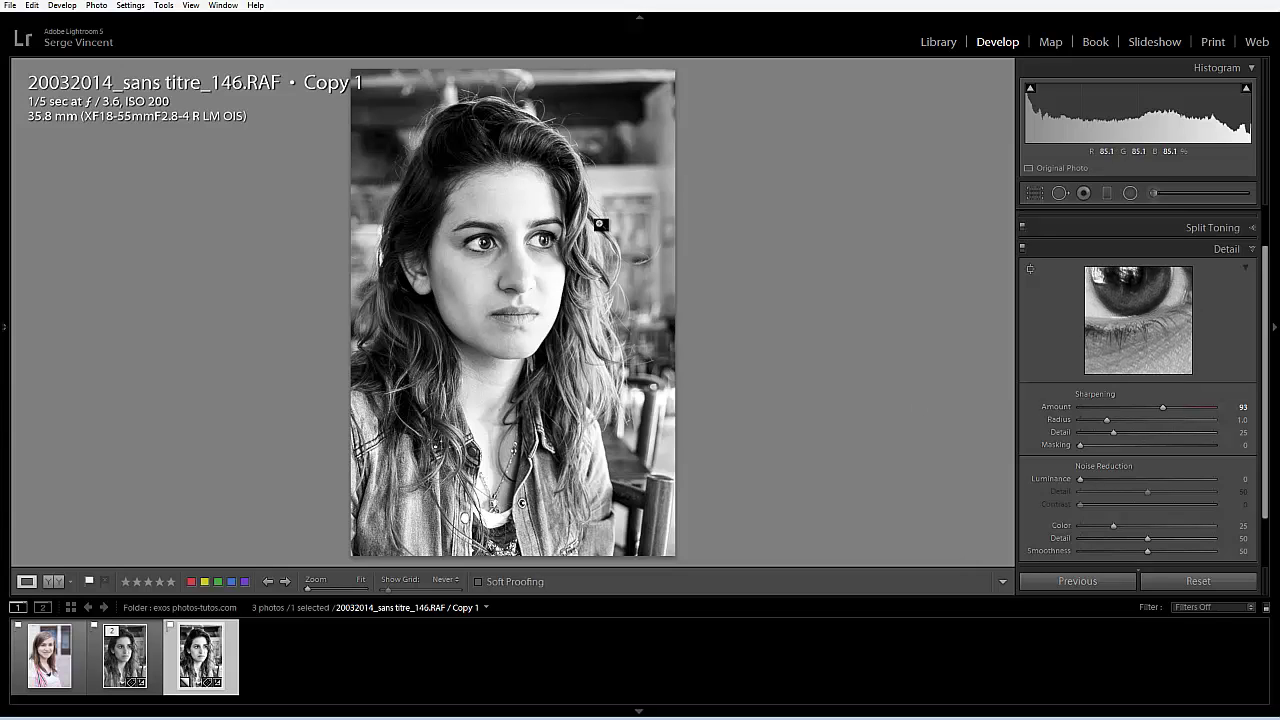
left_click_drag(1163, 406, 1171, 406)
Step: Soften the facial skin with a reset Adjustment Brush at Clarity -39, reducing the brush size to 3.0, and finish the brush edit
left_click(1152, 190)
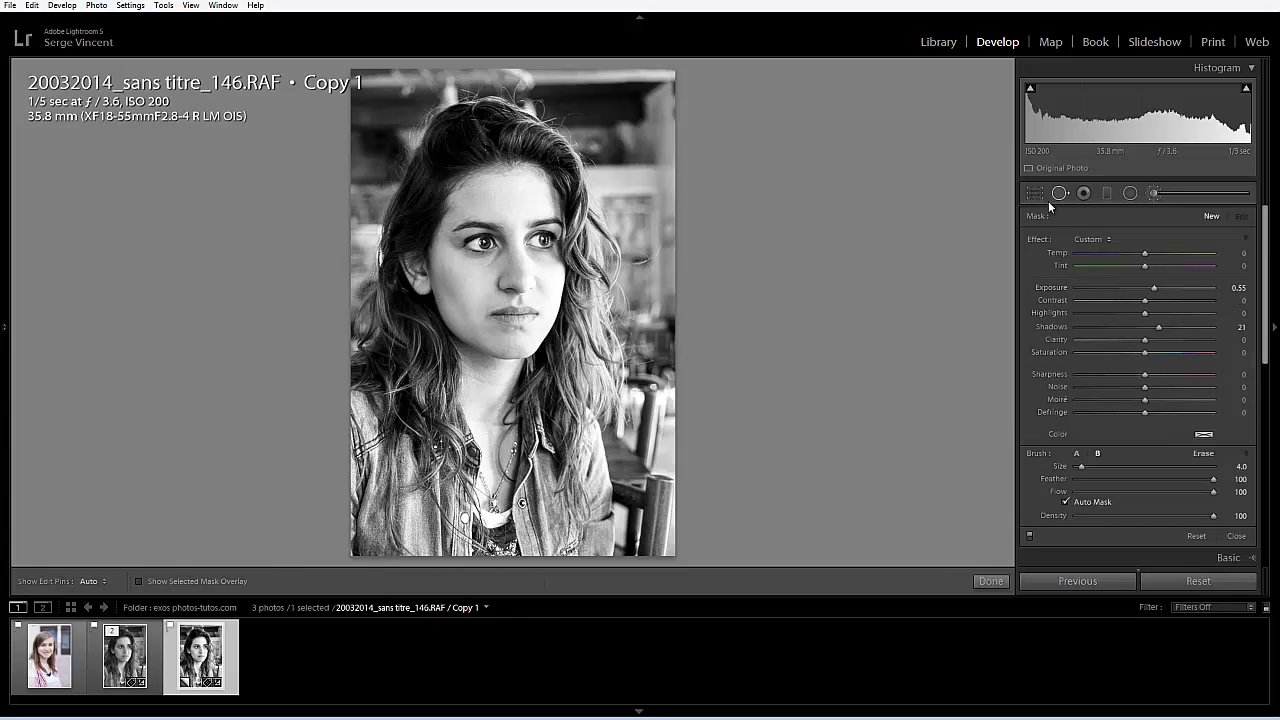
double_click(1043, 240)
left_click(1117, 339)
key("h")
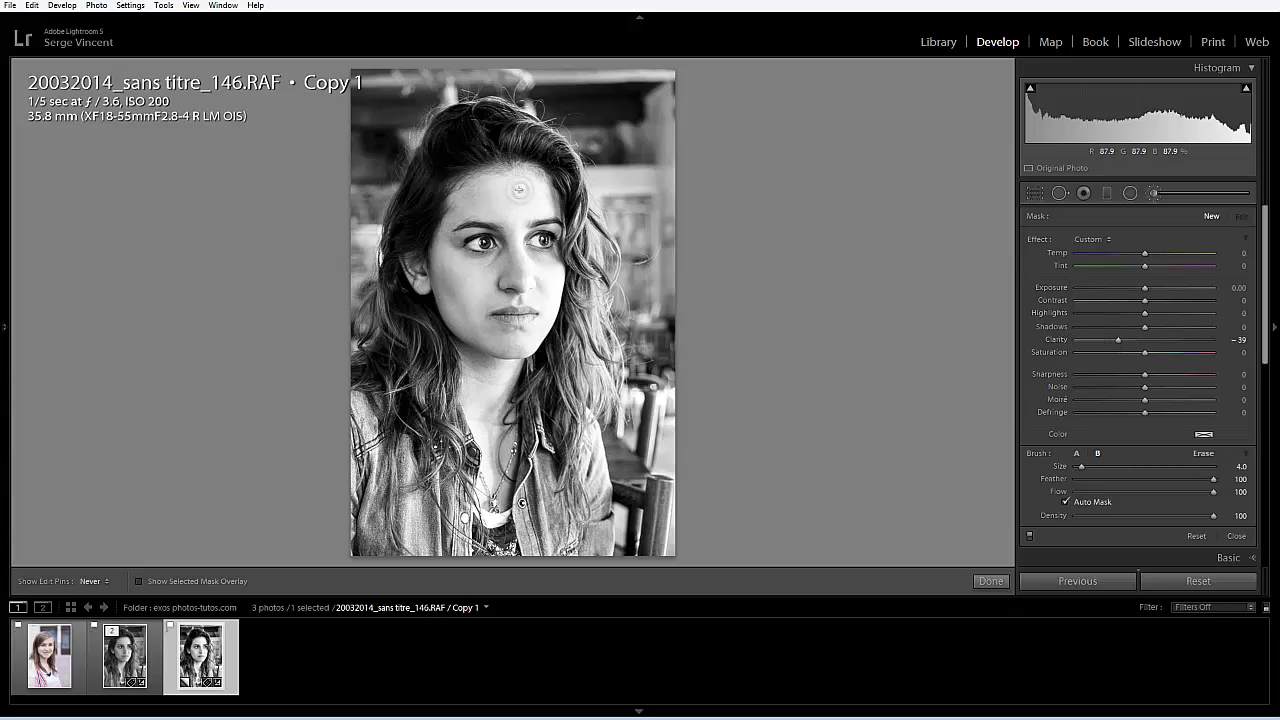
mouse_move(475, 198)
left_mouse_down()
mouse_move(518, 217)
mouse_move(553, 199)
mouse_move(517, 183)
left_mouse_up()
left_click(524, 347)
scroll(530, 340, "down", 2)
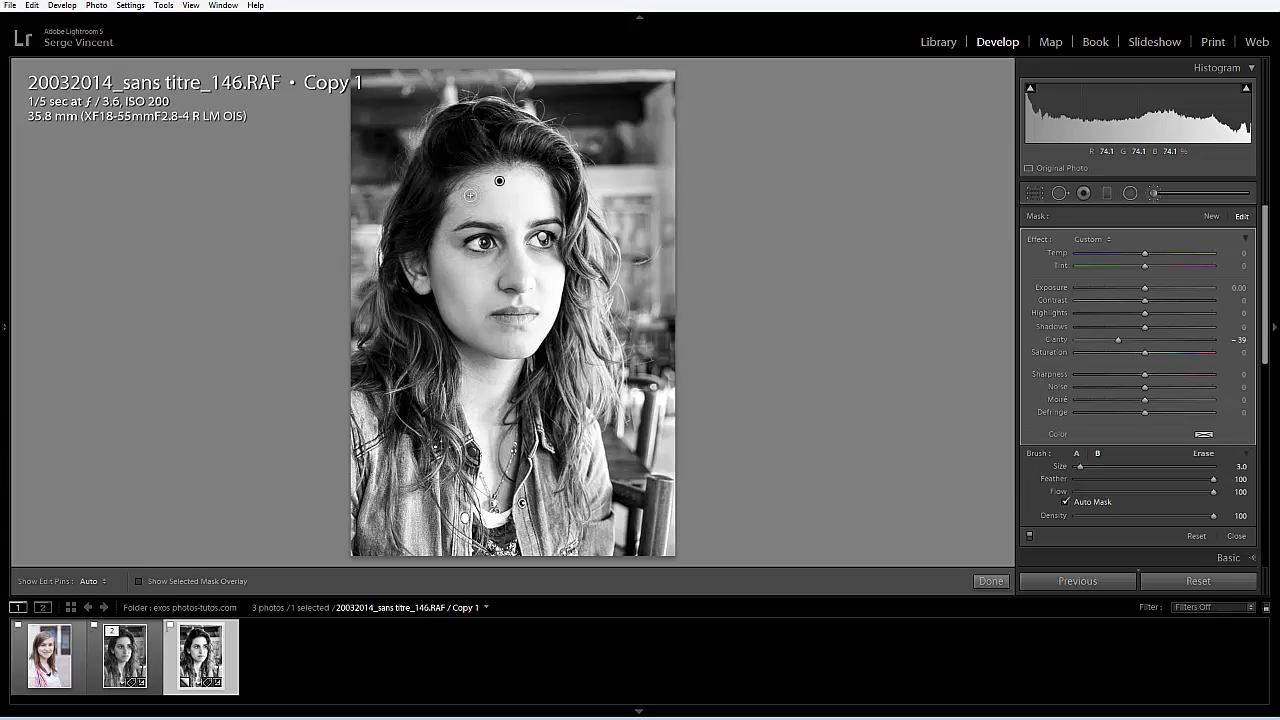
mouse_move(499, 181)
left_mouse_down()
mouse_move(560, 192)
mouse_move(512, 215)
mouse_move(514, 238)
left_mouse_up()
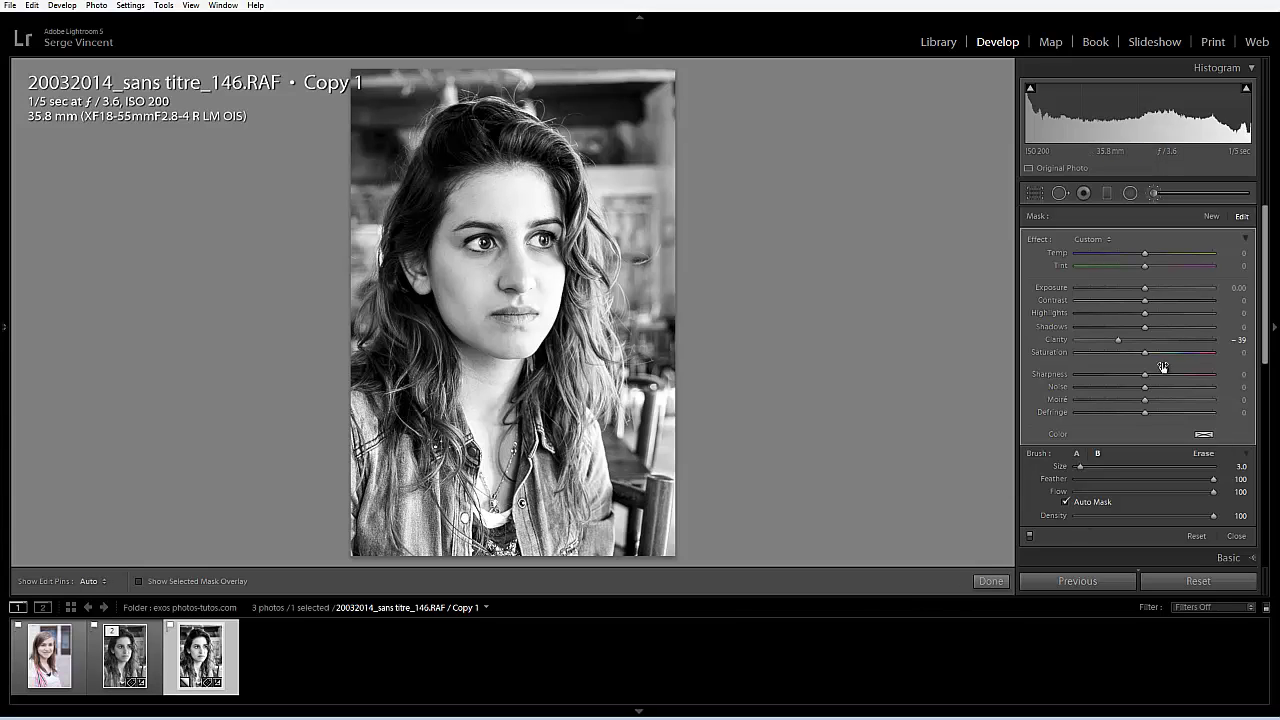
left_click(989, 581)
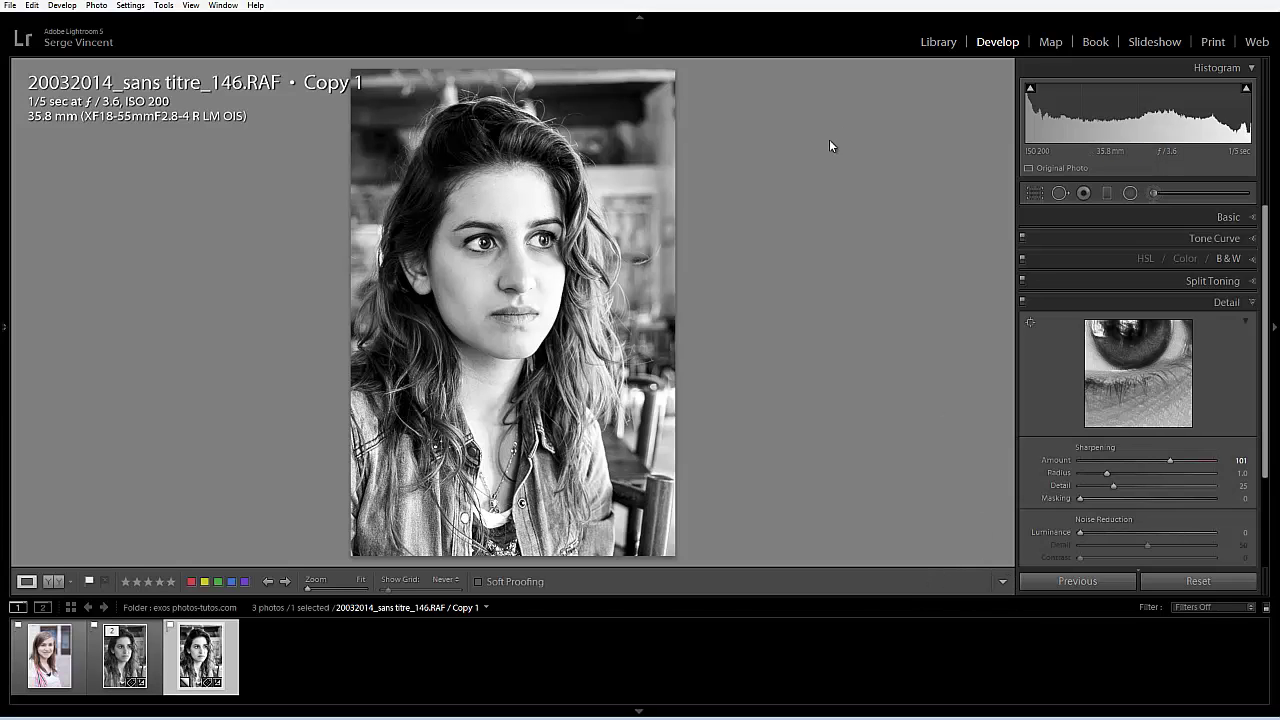
Step: Darken the photo's edges with a Highlight Priority post-crop vignette at Amount -33 and Midpoint 43
scroll(1266, 440, "down", 3)
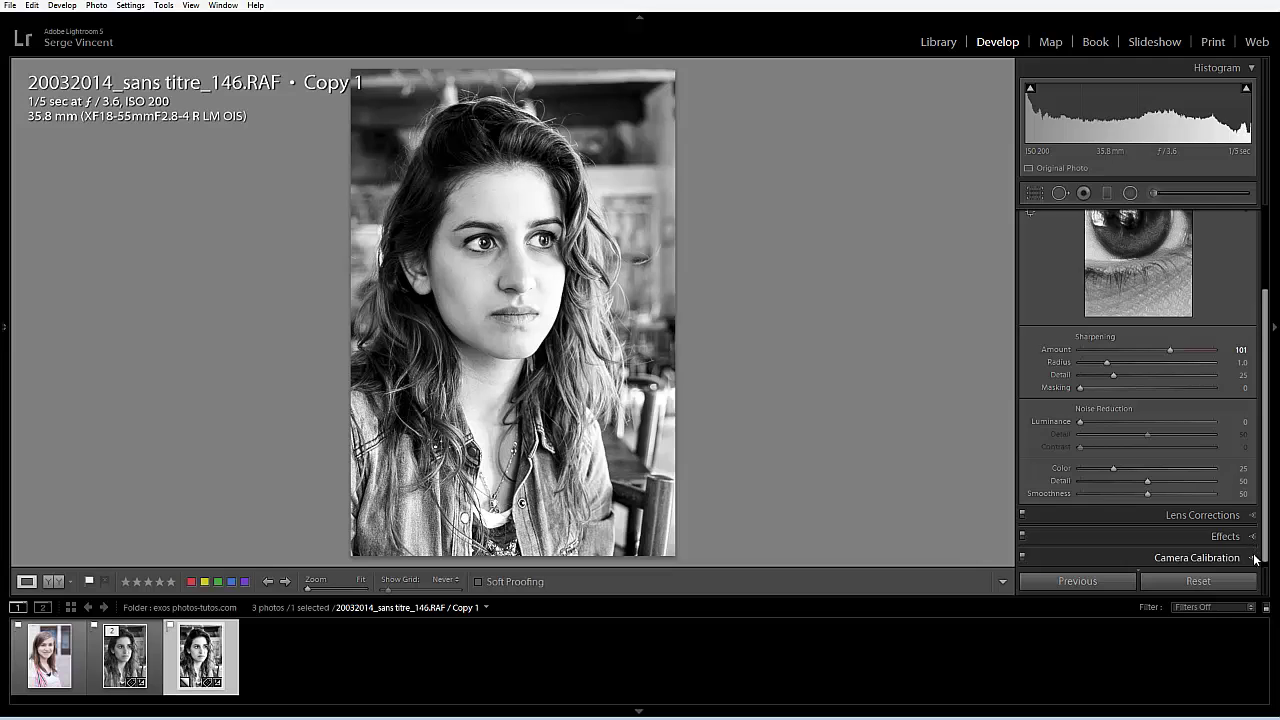
left_click(1254, 537)
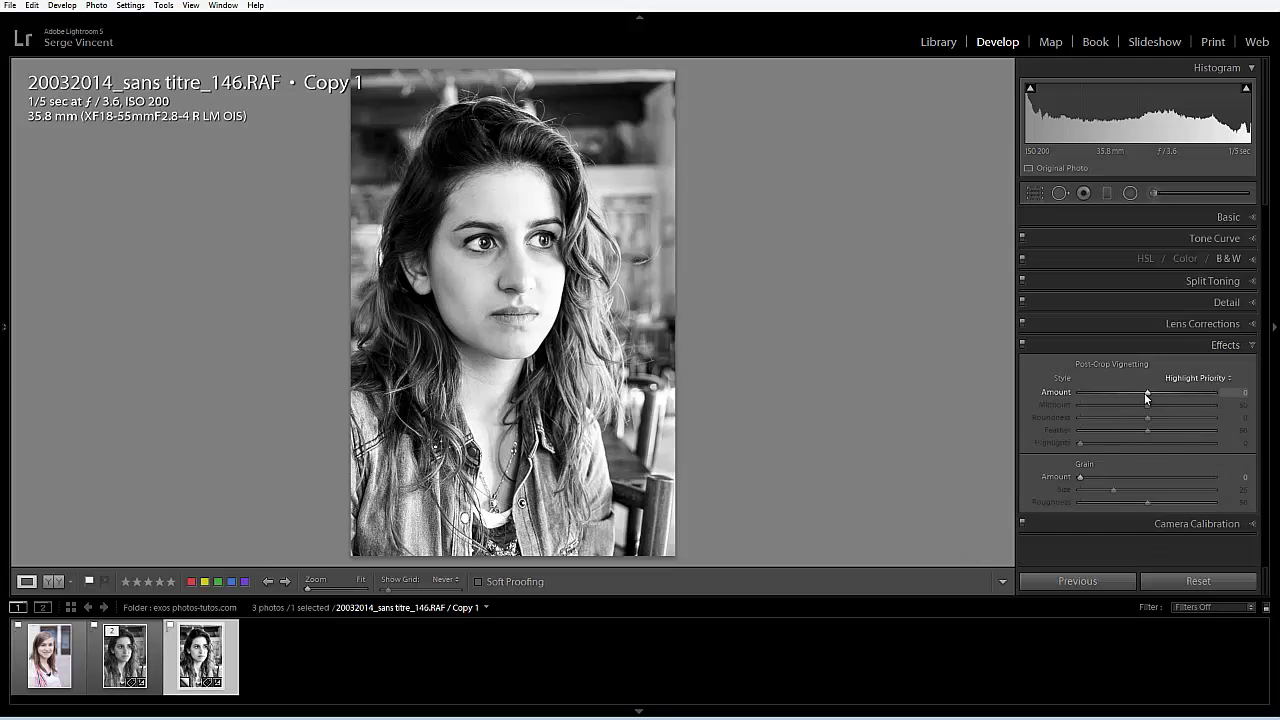
mouse_move(1144, 393)
left_mouse_down()
mouse_move(1108, 402)
mouse_move(1142, 406)
mouse_move(1122, 391)
mouse_move(1107, 409)
mouse_move(1139, 409)
left_mouse_up()
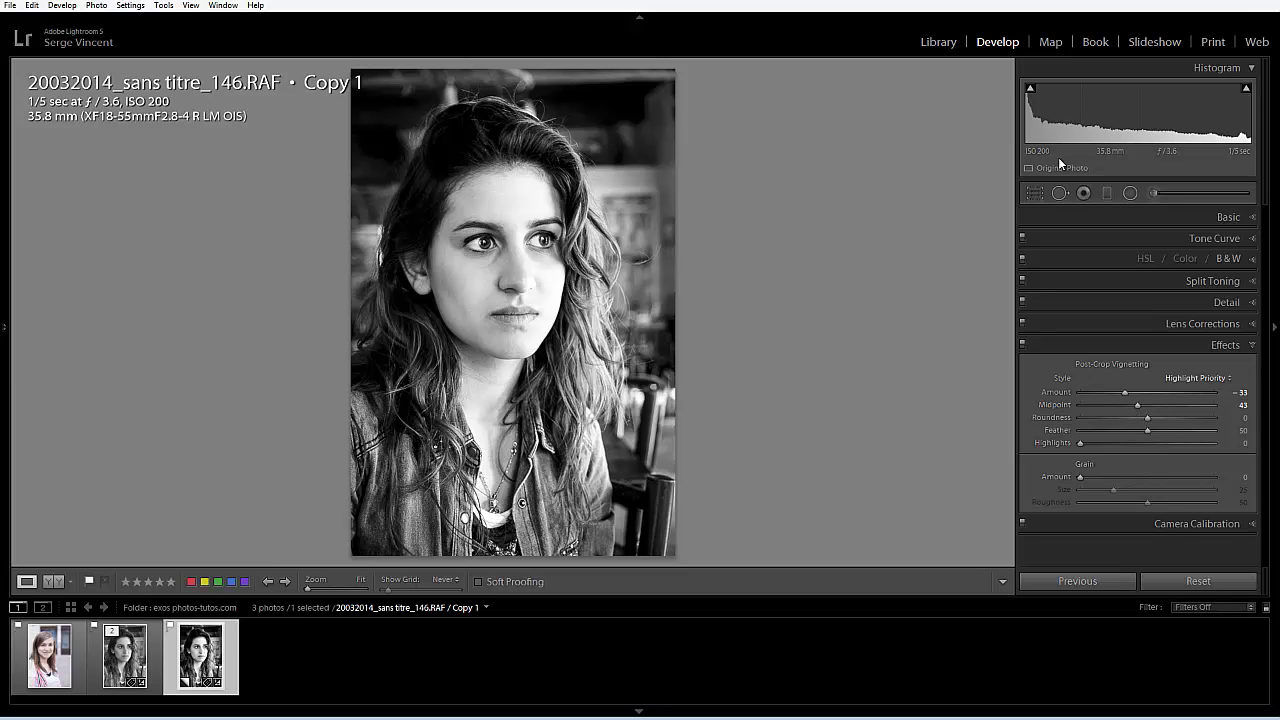
Step: Crop the virtual copy tighter around the face at the As Shot aspect, trimming the photo's top, left and bottom, and apply the crop
left_click(1035, 193)
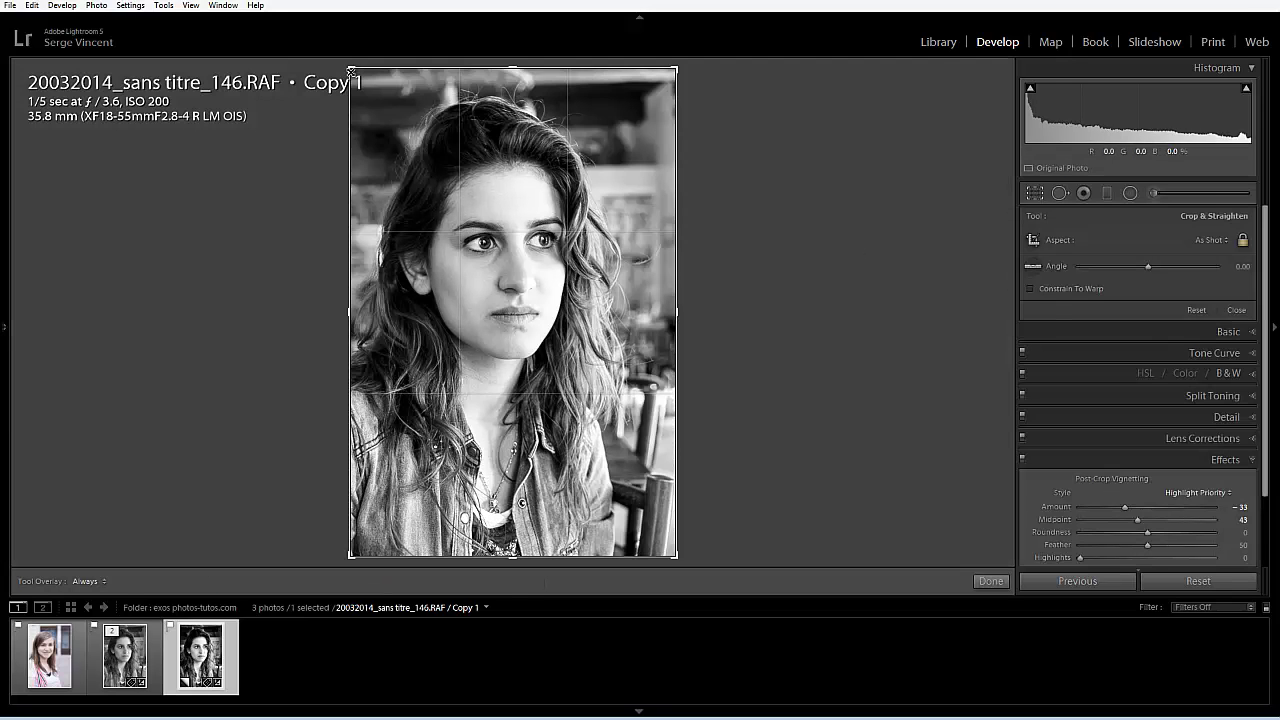
left_click_drag(350, 68, 362, 83)
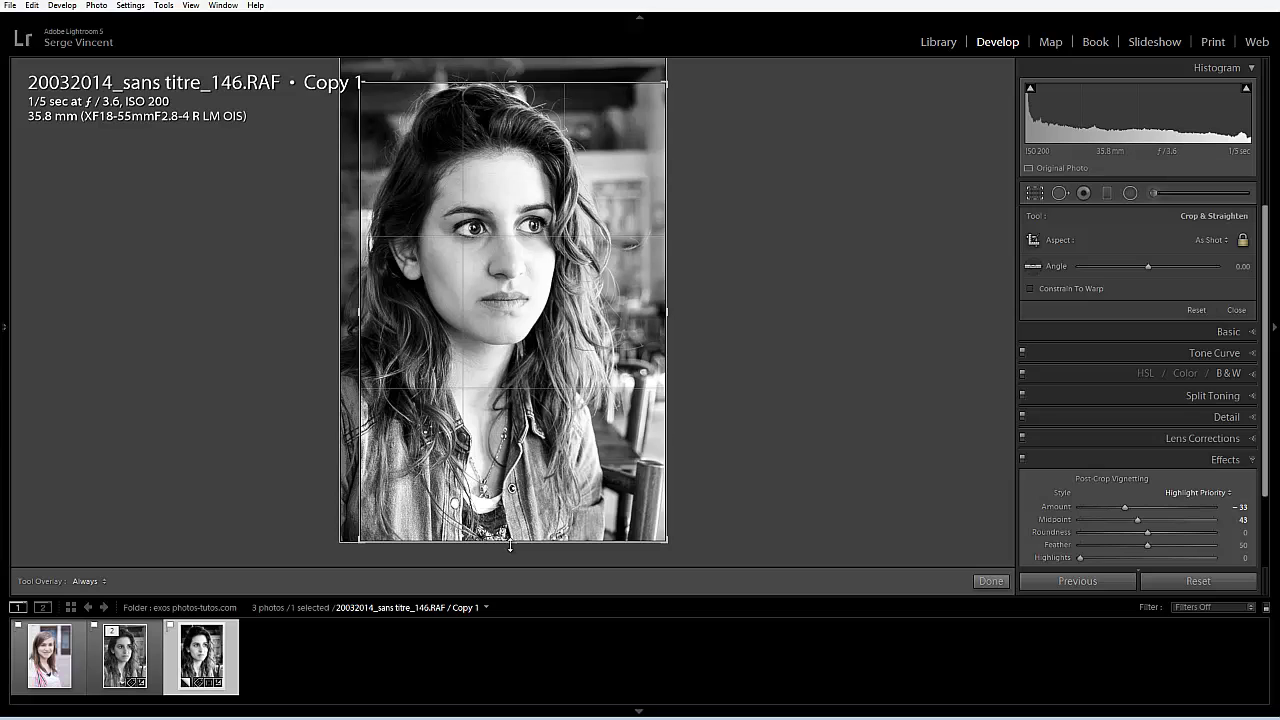
left_click_drag(511, 541, 513, 528)
mouse_move(480, 462)
left_mouse_down()
mouse_move(478, 425)
mouse_move(468, 453)
left_mouse_up()
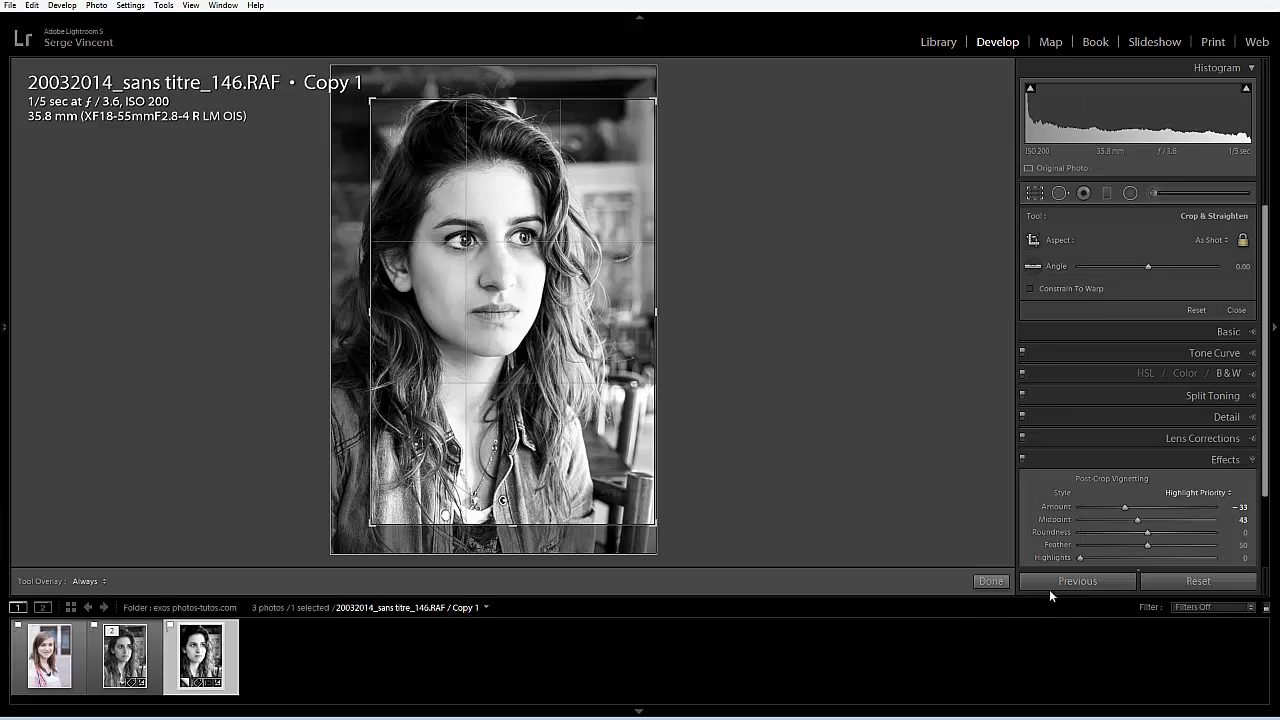
left_click(990, 581)
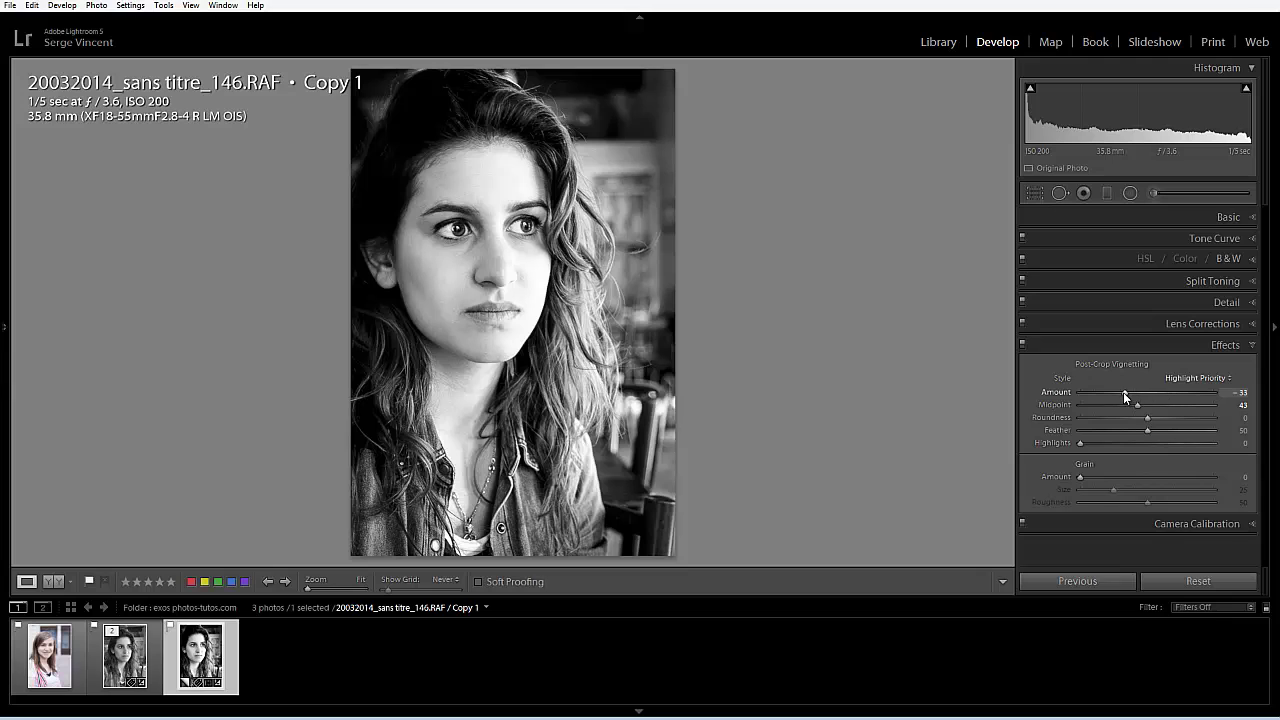
Step: Refine the vignette to Amount -32 and Midpoint 33, and set the Basic Shadows to +6
mouse_move(1123, 391)
left_mouse_down()
mouse_move(1104, 395)
mouse_move(1126, 395)
mouse_move(1116, 407)
mouse_move(1127, 411)
left_mouse_up()
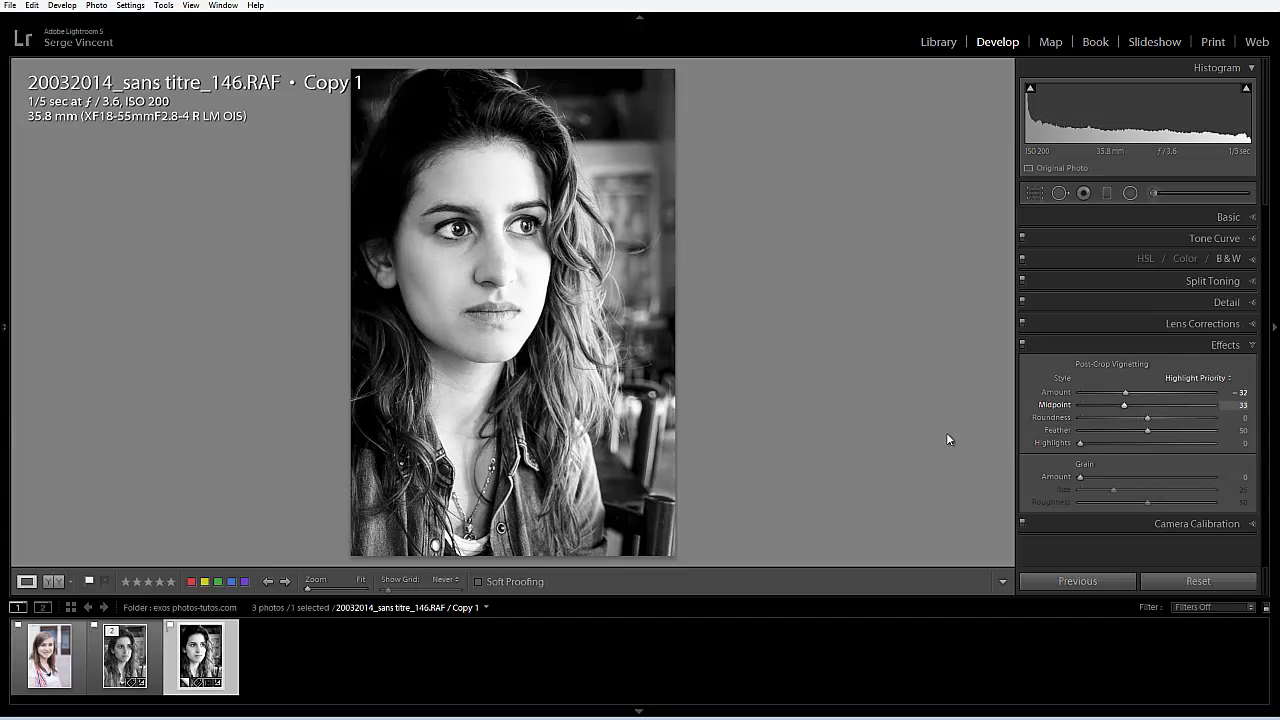
left_click(1256, 220)
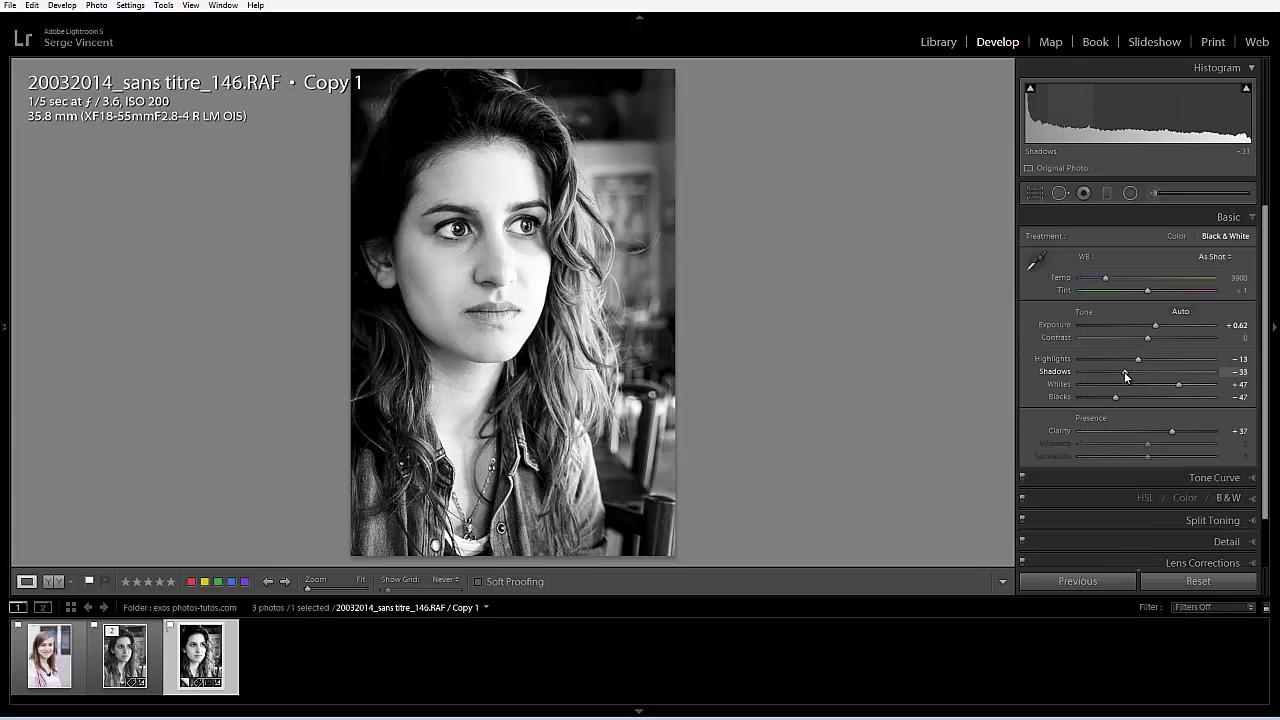
left_click_drag(1124, 371, 1152, 374)
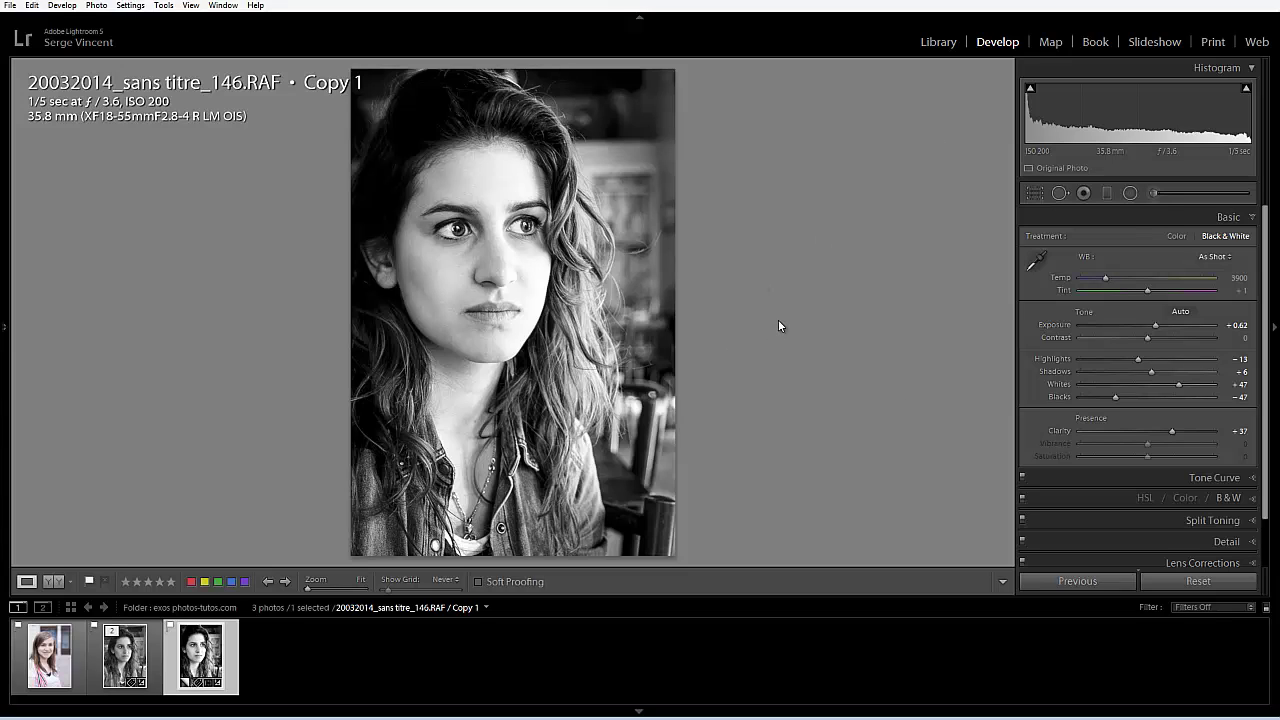
Step: Crop the original black and white photo to match the virtual copy's tighter framing, and compare the two versions
key("Left")
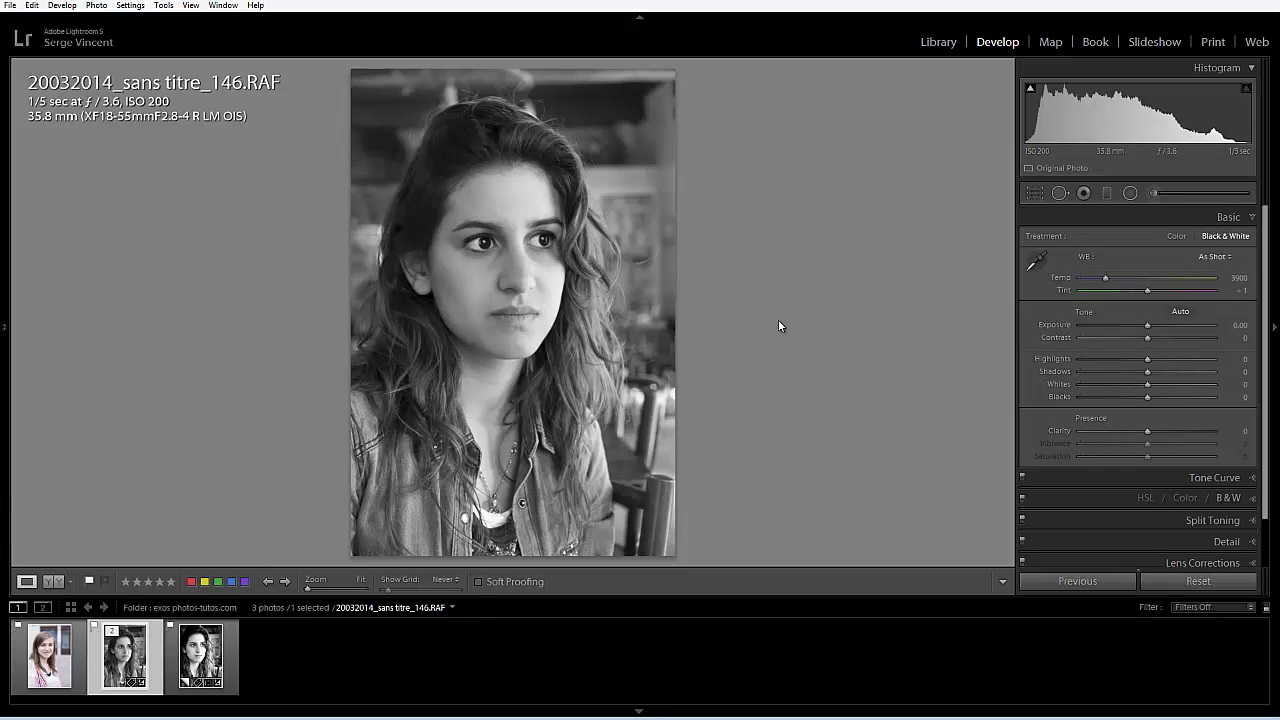
left_click(1039, 189)
left_click_drag(352, 65, 378, 91)
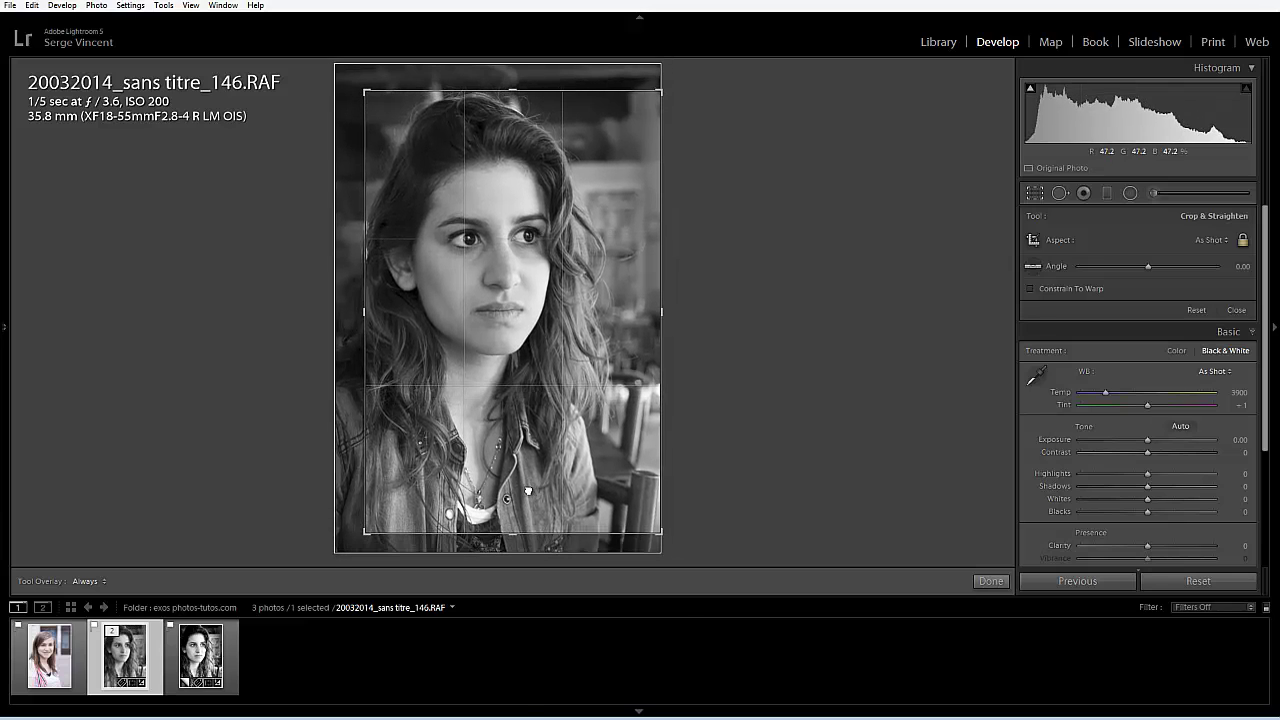
left_click_drag(365, 452, 372, 448)
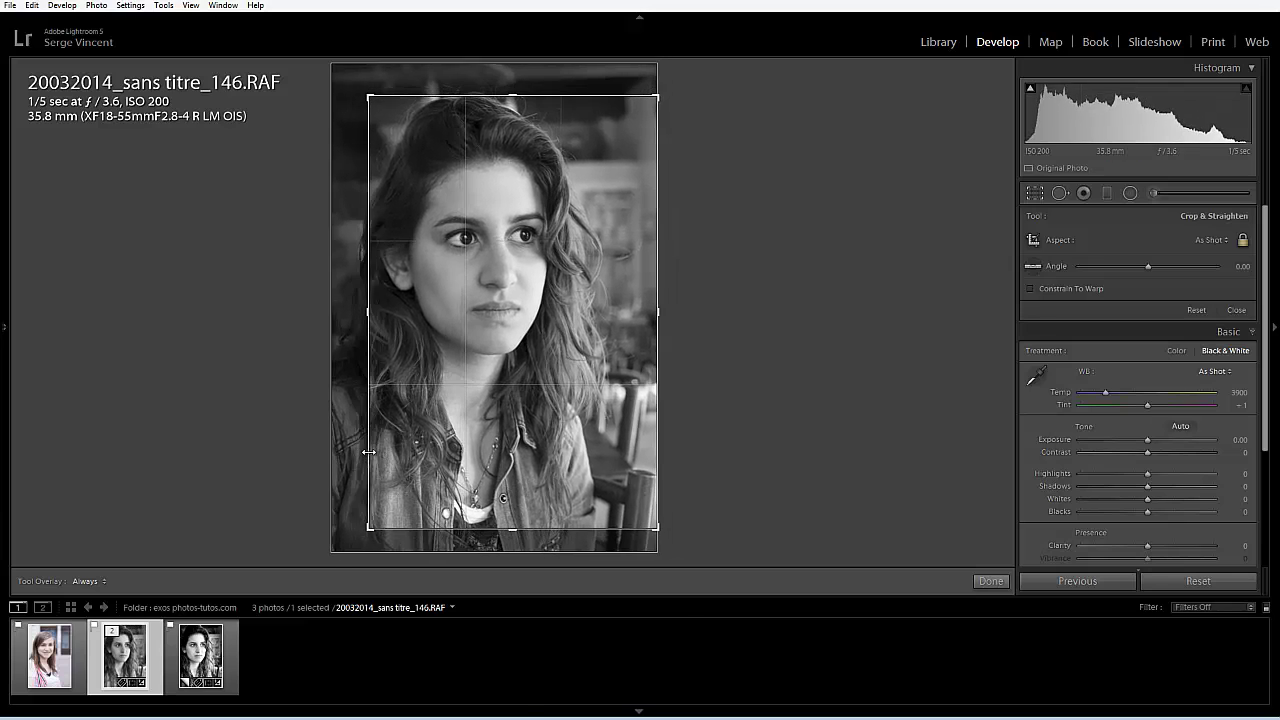
key("Return")
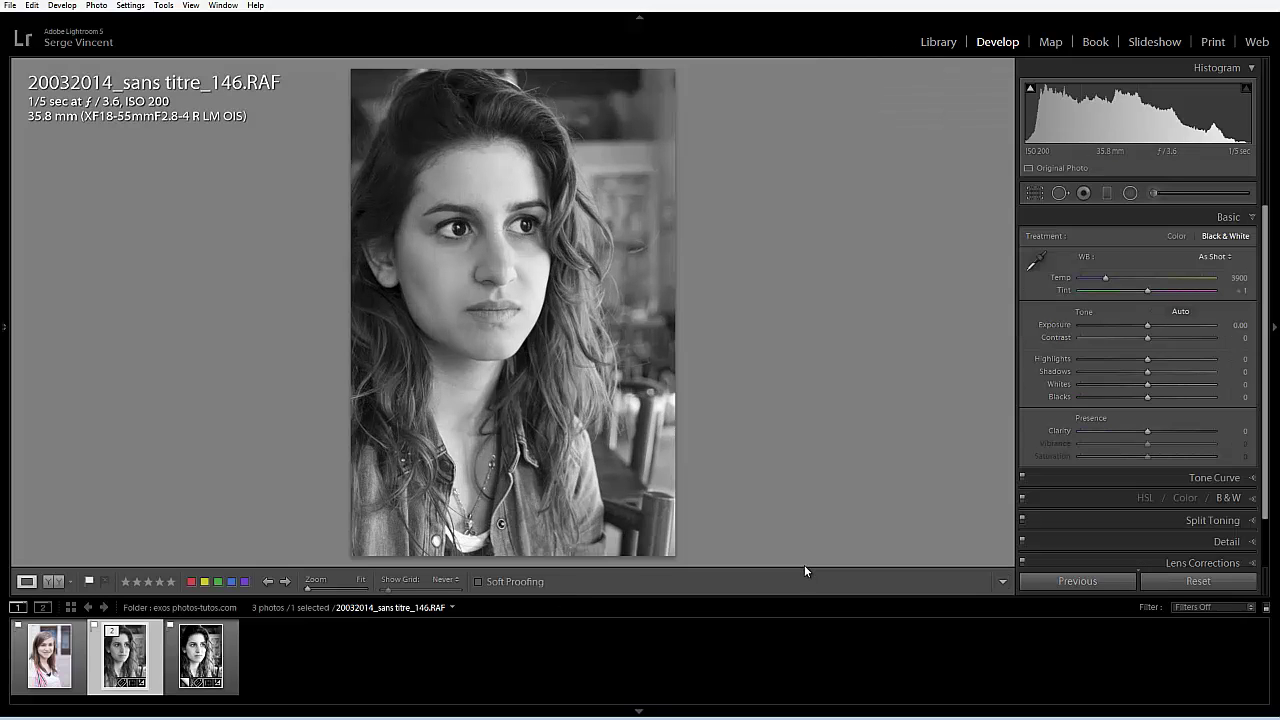
key("Right")
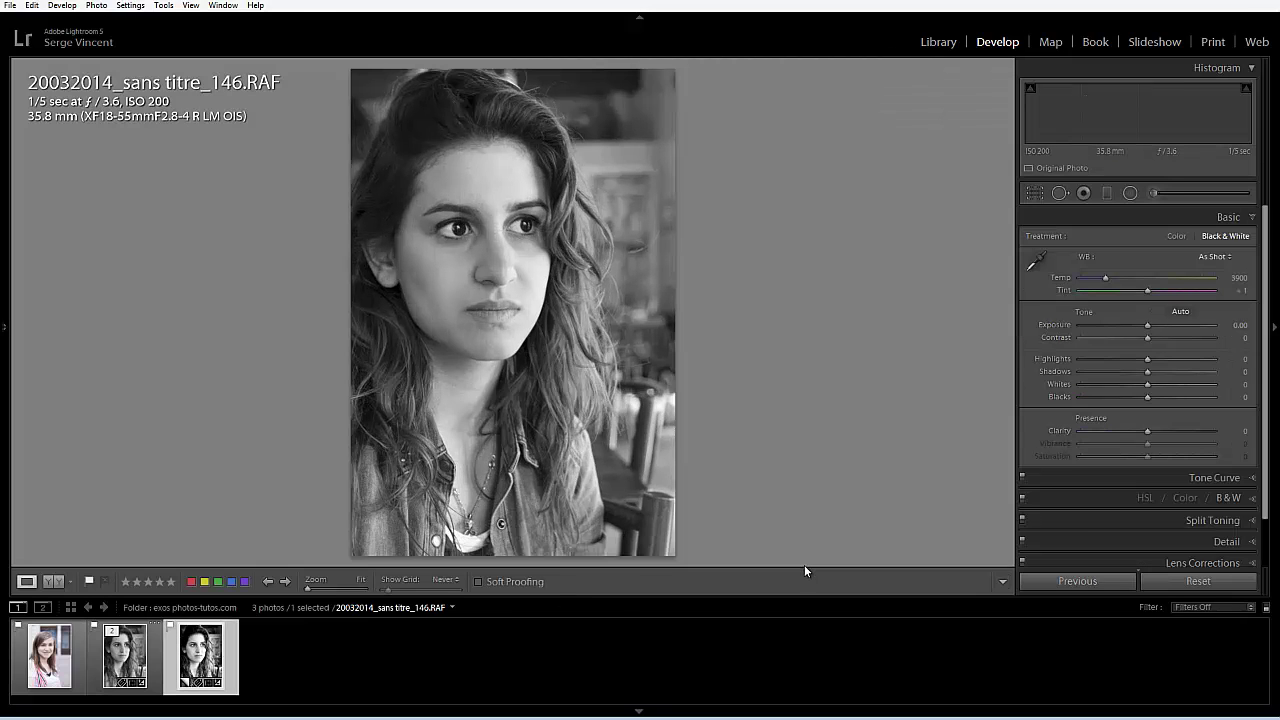
key("Left")
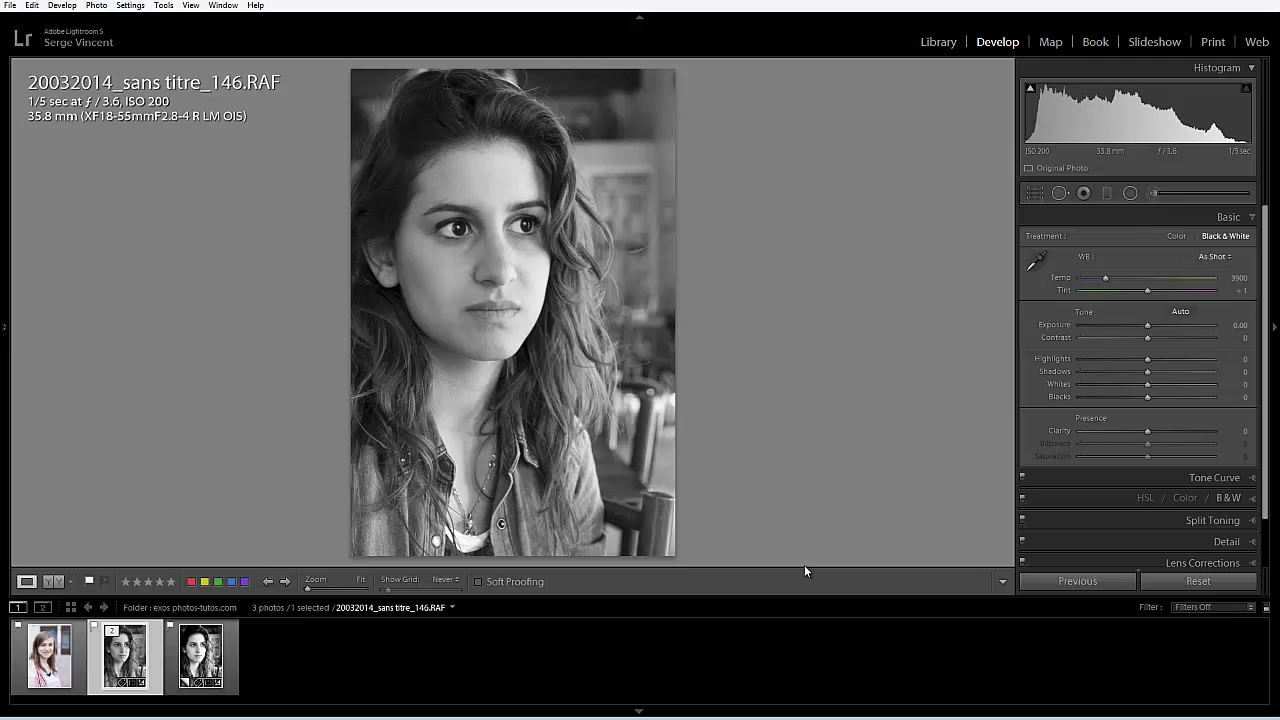
key("Right")
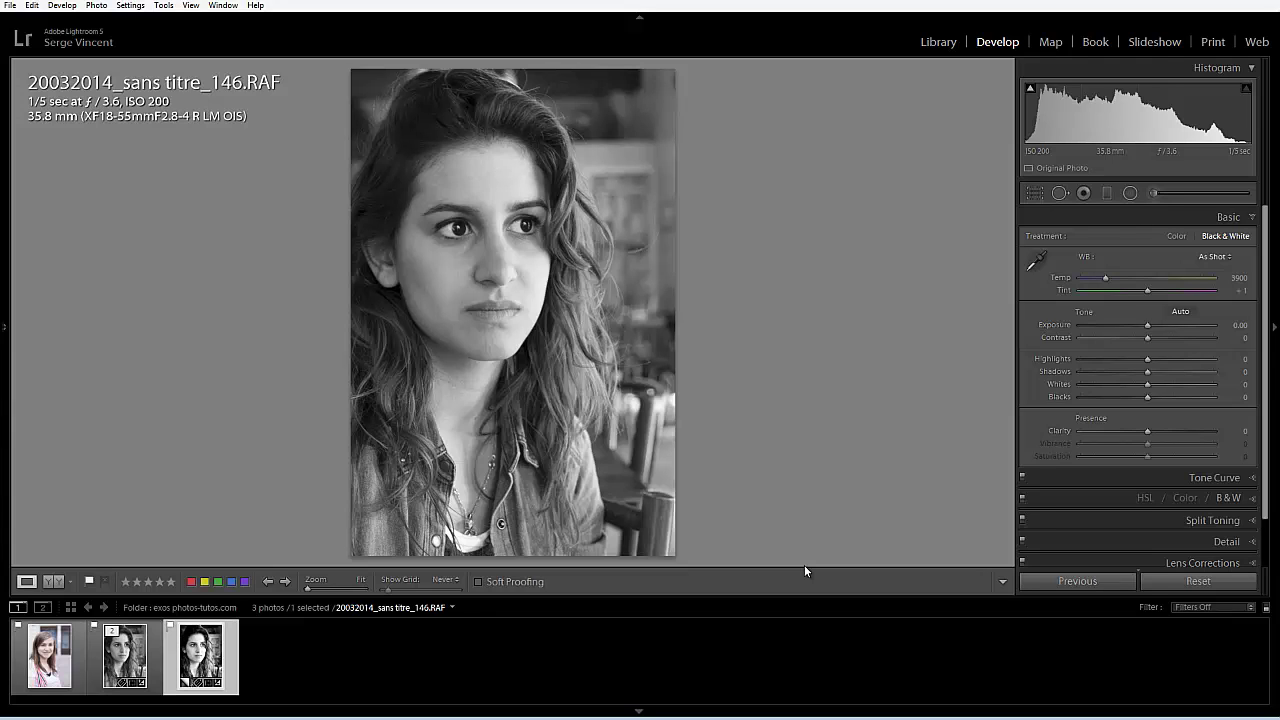